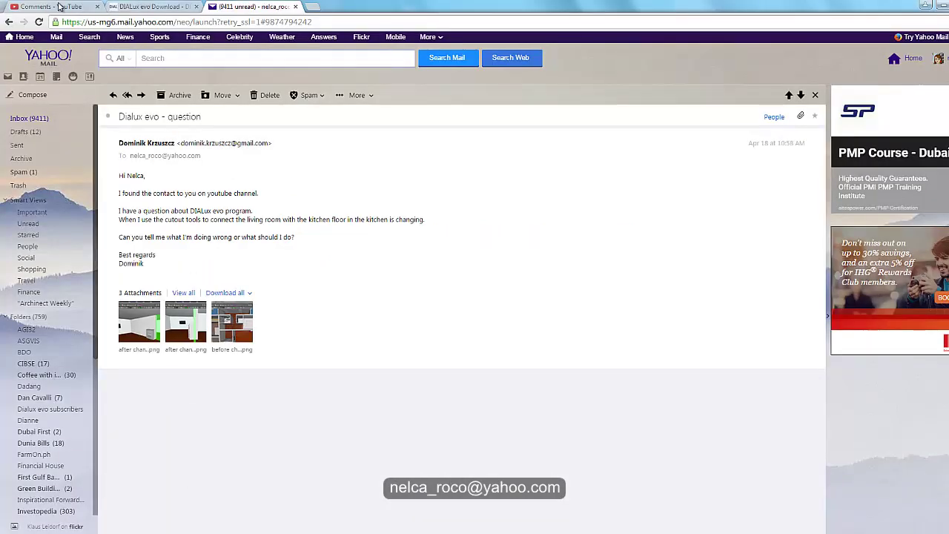
Step: Switch to the YouTube comments page in the browser
{"action": "left_click", "coordinate": [59, 7]}
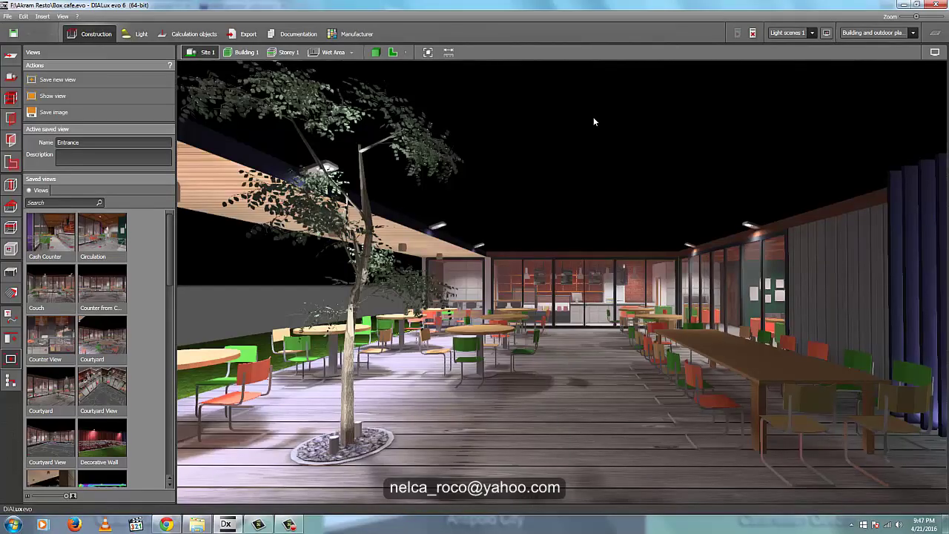
Step: Display Storey 1 of the café model on its own and examine its rooms, furniture and wall finishes from above
{"action": "left_click_drag", "start_coordinate": [583, 154], "coordinate": [290, 59]}
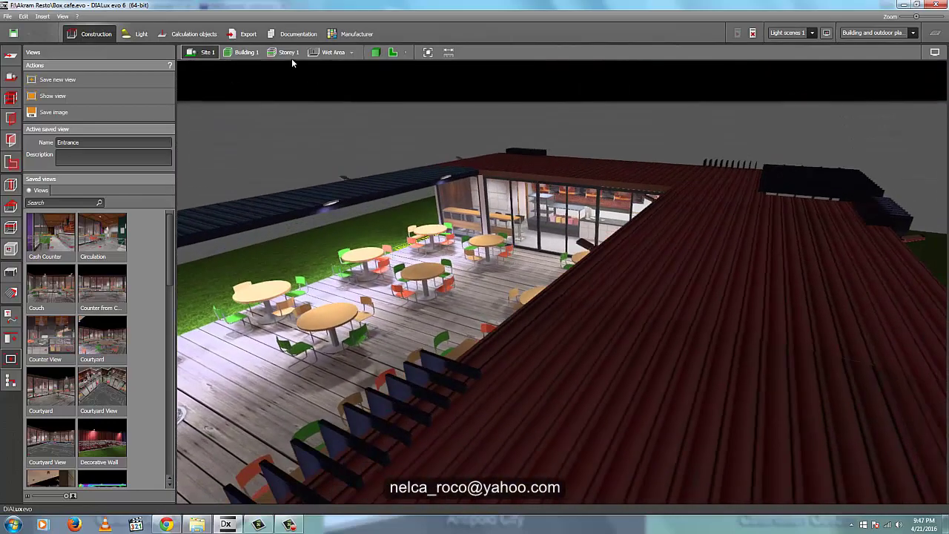
{"action": "left_click", "coordinate": [288, 53]}
{"action": "left_click_drag", "start_coordinate": [418, 208], "coordinate": [328, 288]}
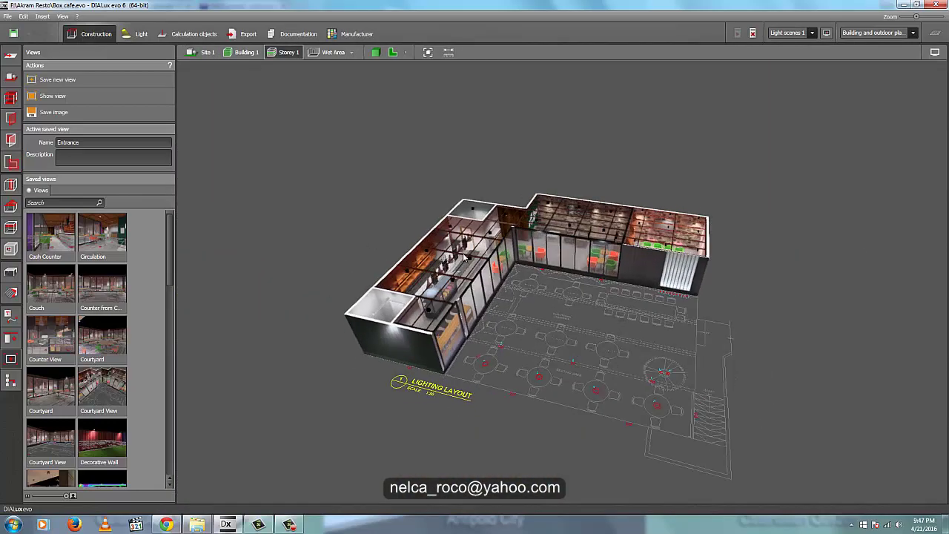
{"action": "scroll", "coordinate": [459, 194], "scroll_direction": "up", "scroll_amount": 4}
{"action": "left_click_drag", "start_coordinate": [460, 194], "coordinate": [311, 160]}
{"action": "scroll", "coordinate": [516, 261], "scroll_direction": "down", "scroll_amount": 3}
{"action": "left_click_drag", "start_coordinate": [518, 261], "coordinate": [536, 250]}
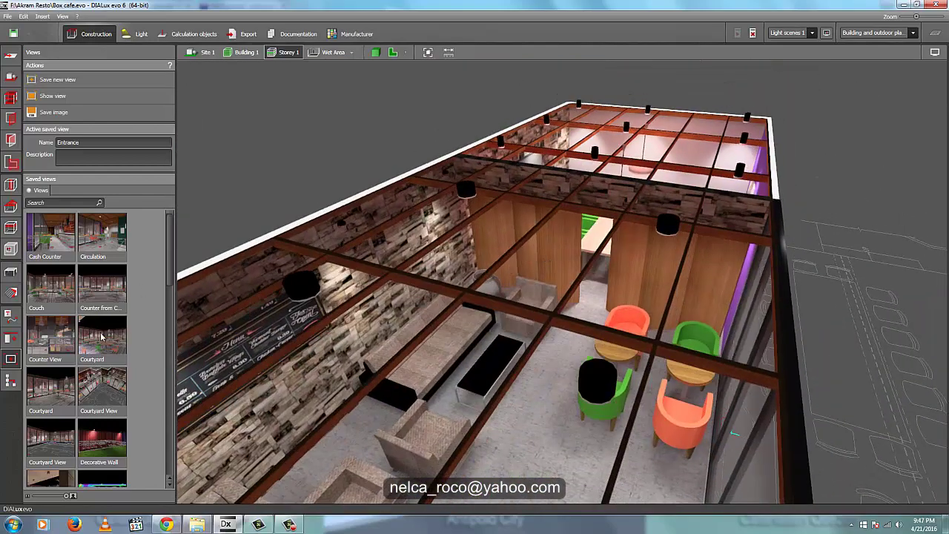
{"action": "left_click", "coordinate": [7, 250]}
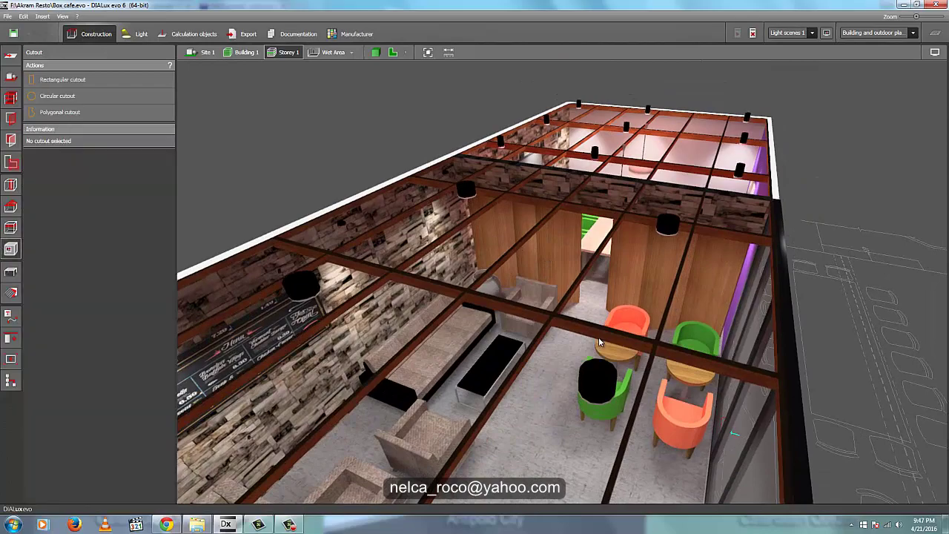
{"action": "left_click_drag", "start_coordinate": [598, 337], "coordinate": [529, 262]}
{"action": "middle_click_drag", "start_coordinate": [529, 262], "coordinate": [612, 349]}
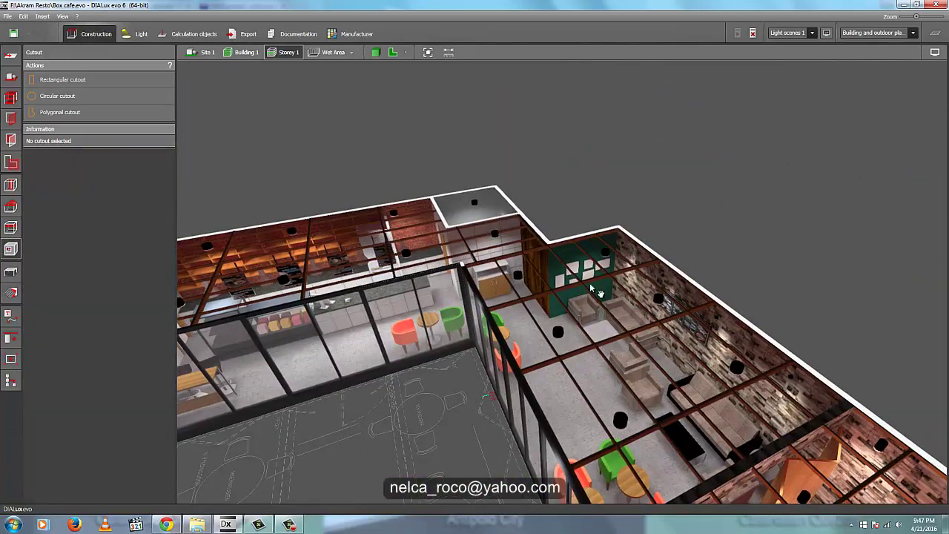
Step: Pick the red brick texture from the model and apply it to the floor of the enclosed corner room
{"action": "left_click_drag", "start_coordinate": [596, 289], "coordinate": [549, 281]}
{"action": "scroll", "coordinate": [490, 288], "scroll_direction": "up", "scroll_amount": 5}
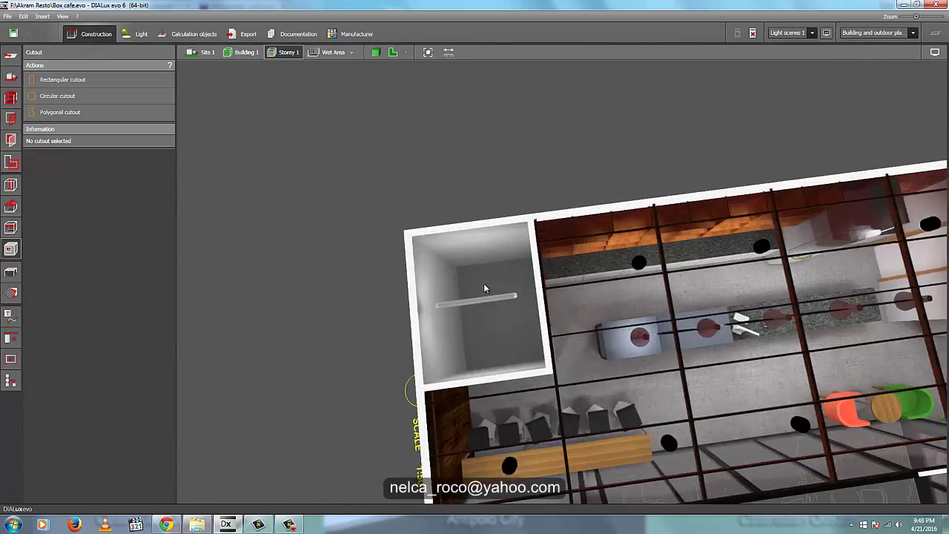
{"action": "left_click_drag", "start_coordinate": [487, 287], "coordinate": [530, 354]}
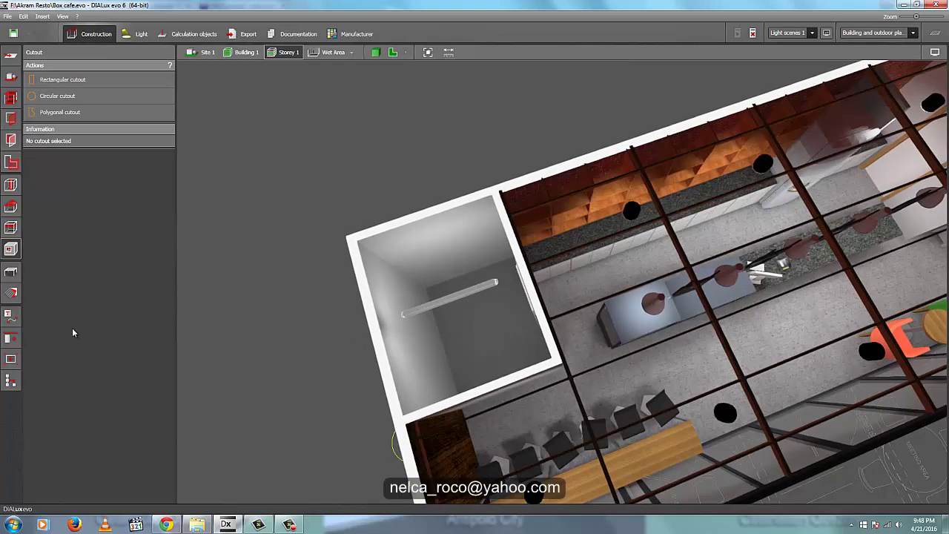
{"action": "left_click", "coordinate": [10, 293]}
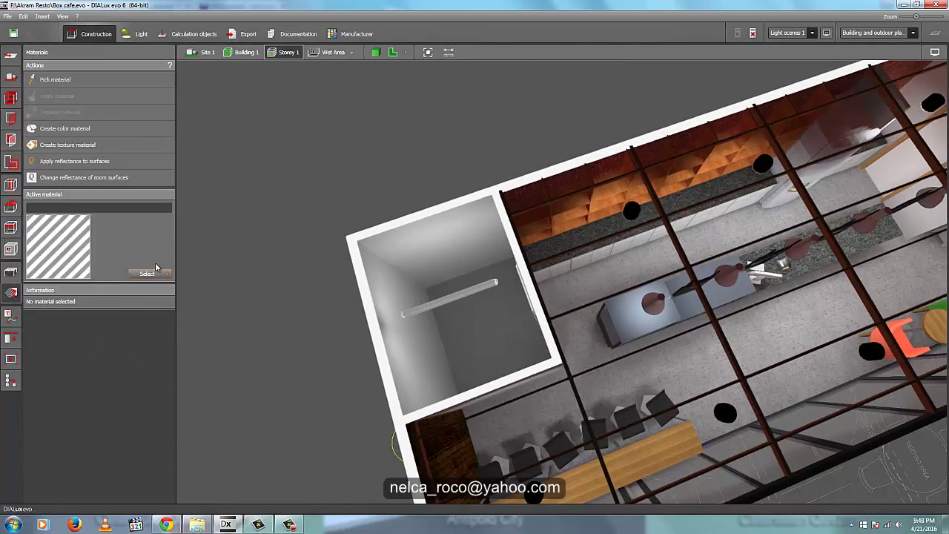
{"action": "left_click", "coordinate": [55, 80]}
{"action": "left_click", "coordinate": [582, 179]}
{"action": "left_click", "coordinate": [65, 112]}
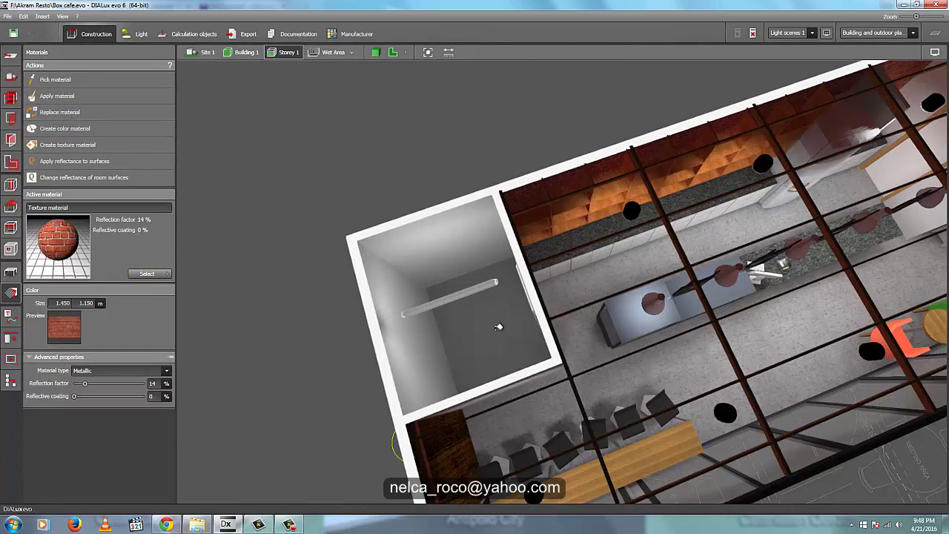
{"action": "left_click", "coordinate": [499, 326]}
{"action": "left_click", "coordinate": [451, 278]}
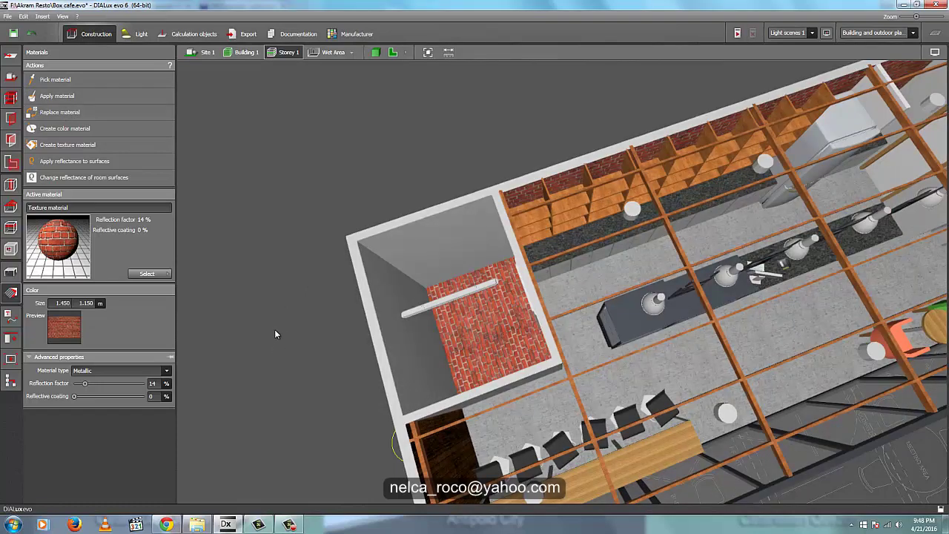
Step: Draw a rectangular doorway cutout about 0.800 by 1.851 m through the corner room's tiled wall, reaching down to the floor
{"action": "right_click_drag", "start_coordinate": [275, 334], "coordinate": [472, 361]}
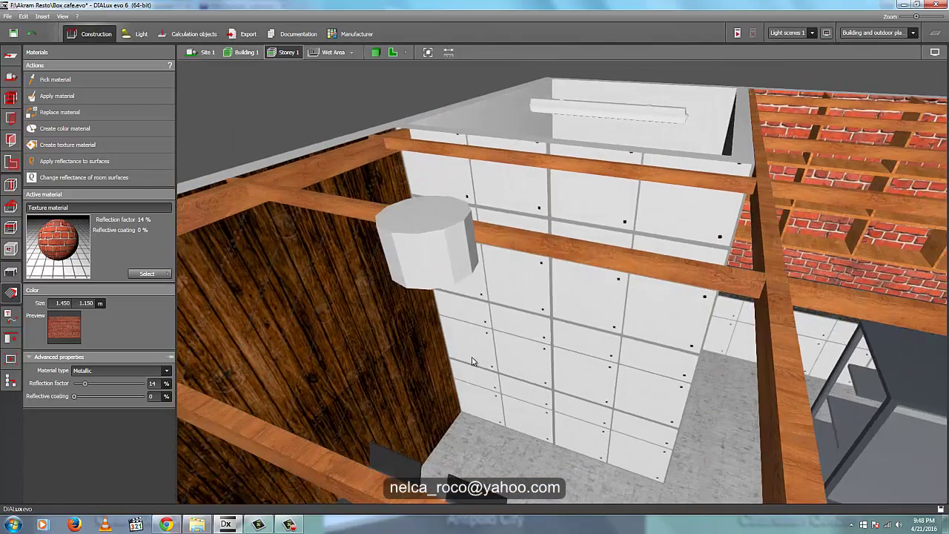
{"action": "left_click", "coordinate": [11, 250]}
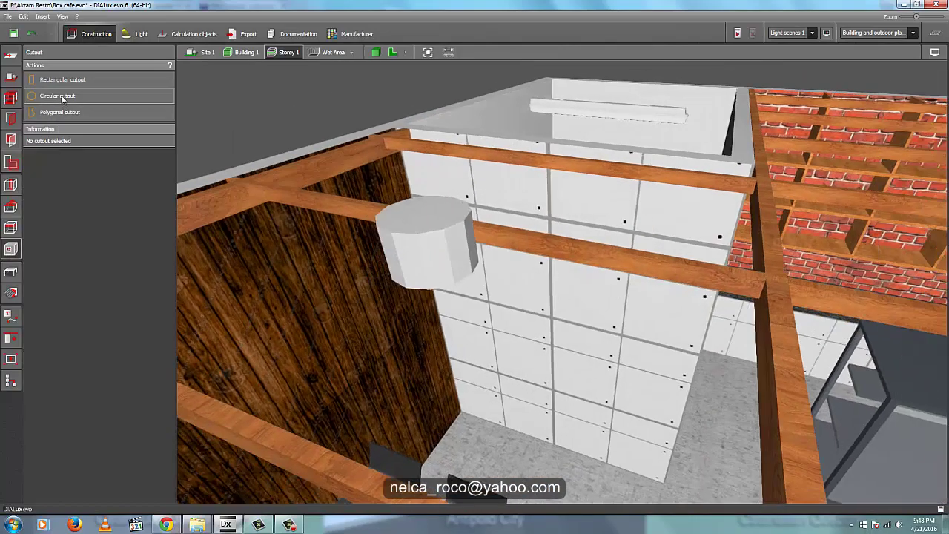
{"action": "left_click", "coordinate": [67, 79]}
{"action": "left_click", "coordinate": [519, 267]}
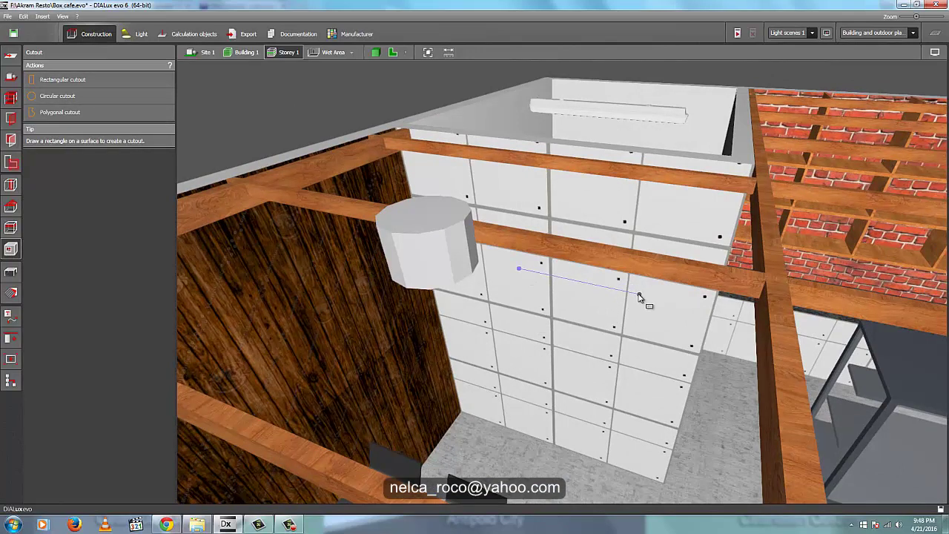
{"action": "left_click", "coordinate": [639, 295]}
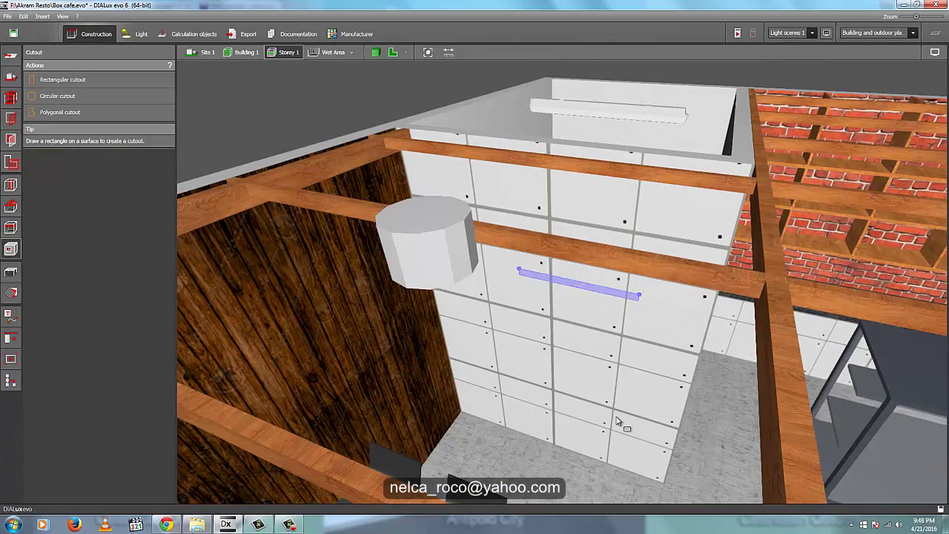
{"action": "left_click", "coordinate": [607, 464]}
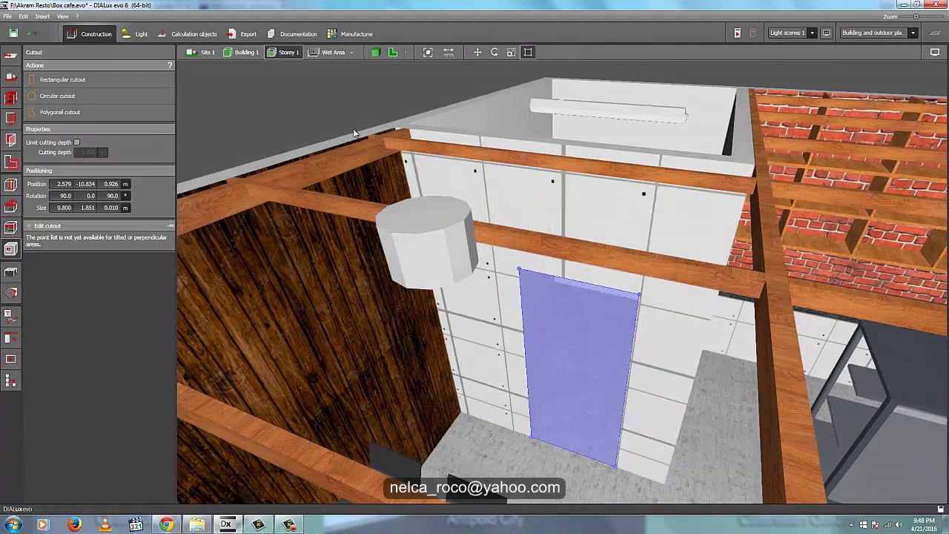
{"action": "left_click", "coordinate": [285, 103]}
Step: Raise the doorway cutout's lower edge slightly above the floor in an elevation view, making the cutout about 1.848 m high
{"action": "left_click", "coordinate": [11, 271]}
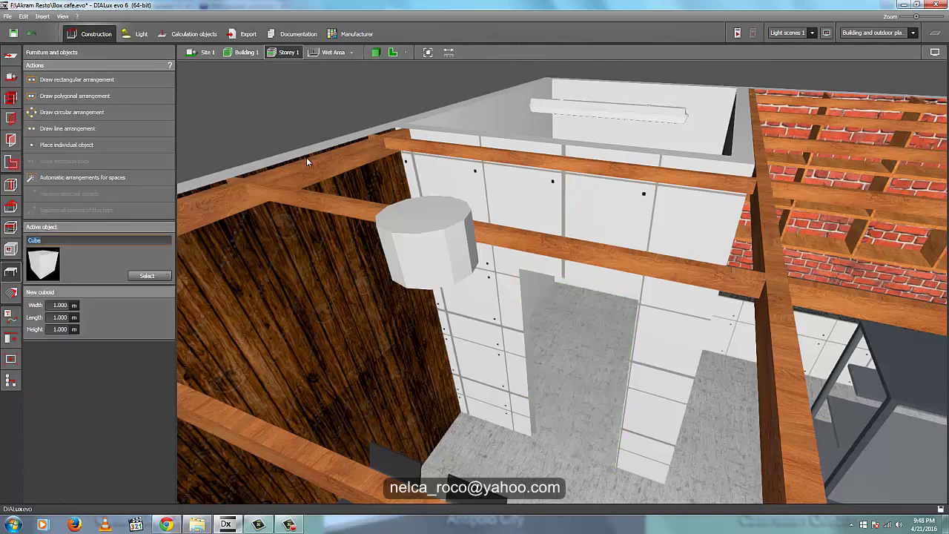
{"action": "right_click_drag", "start_coordinate": [331, 145], "coordinate": [448, 147]}
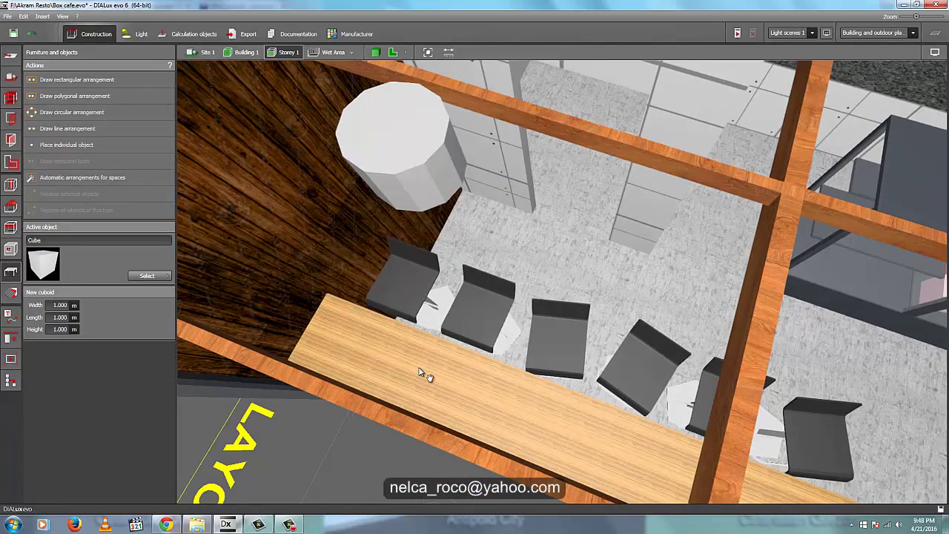
{"action": "right_click_drag", "start_coordinate": [421, 370], "coordinate": [512, 328]}
{"action": "right_click_drag", "start_coordinate": [551, 144], "coordinate": [526, 370]}
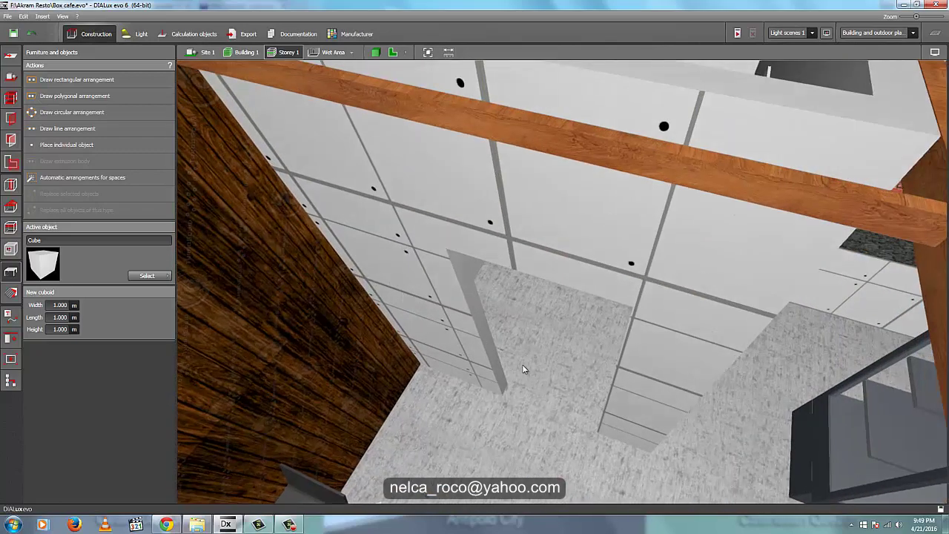
{"action": "left_click", "coordinate": [10, 248]}
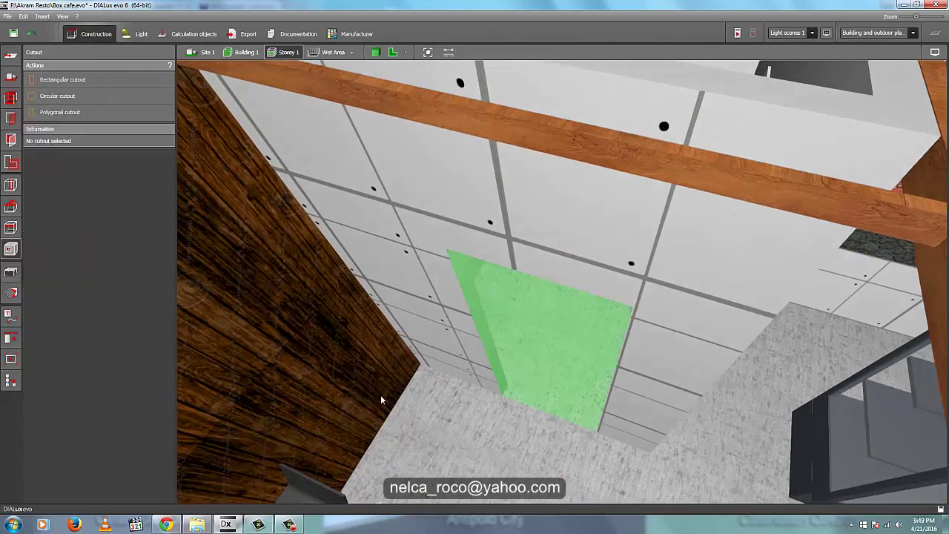
{"action": "left_click", "coordinate": [572, 389]}
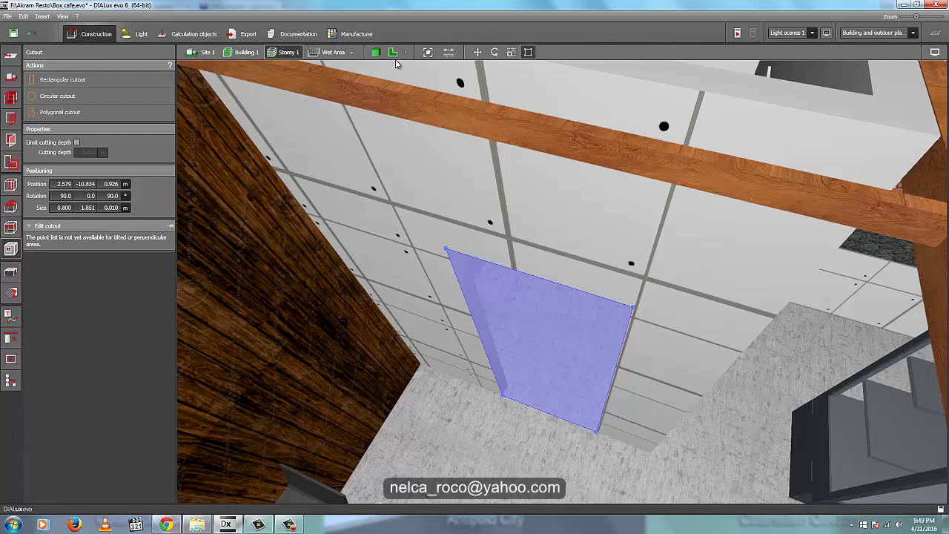
{"action": "left_click", "coordinate": [427, 52]}
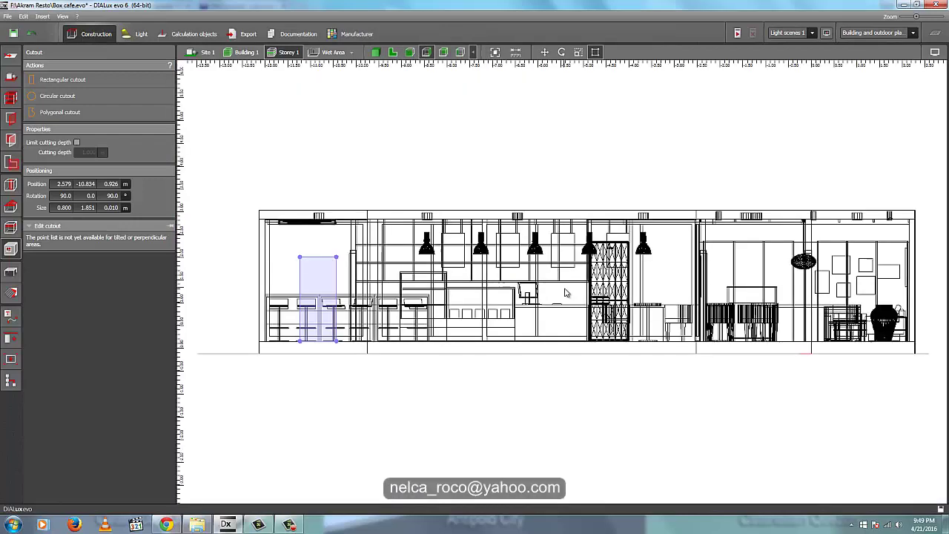
{"action": "scroll", "coordinate": [463, 272], "scroll_direction": "up", "scroll_amount": 10}
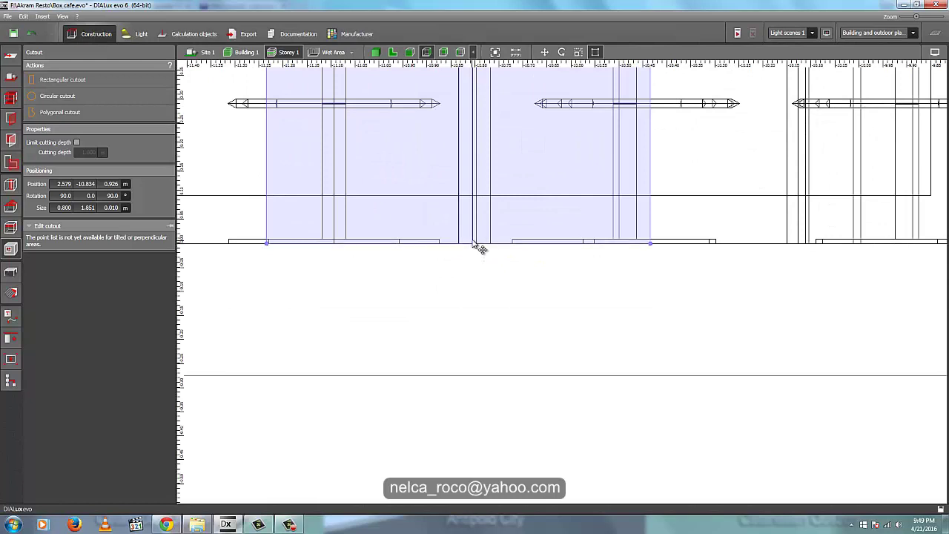
{"action": "mouse_move", "coordinate": [475, 248]}
{"action": "left_mouse_down"}
{"action": "mouse_move", "coordinate": [470, 239]}
{"action": "mouse_move", "coordinate": [466, 252]}
{"action": "left_mouse_up"}
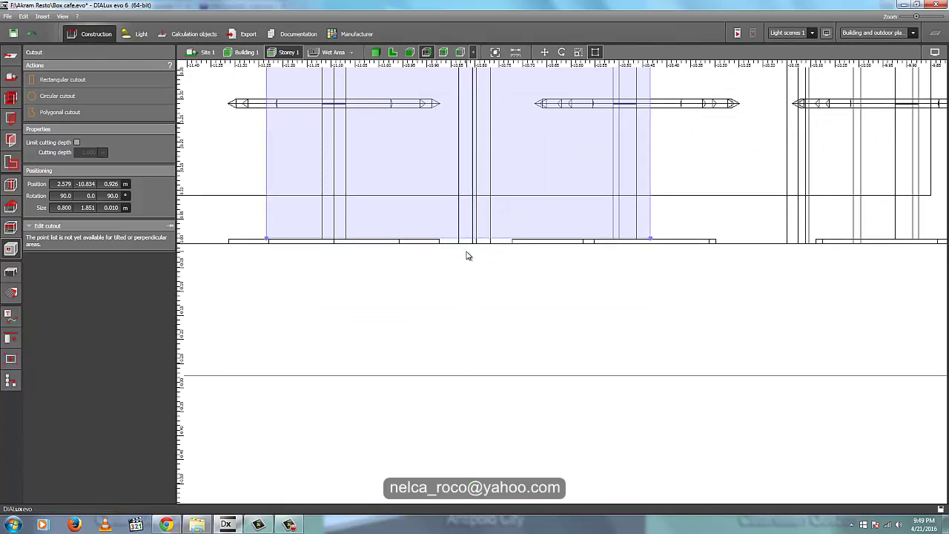
{"action": "scroll", "coordinate": [466, 251], "scroll_direction": "up", "scroll_amount": 3}
{"action": "scroll", "coordinate": [467, 251], "scroll_direction": "up", "scroll_amount": 3}
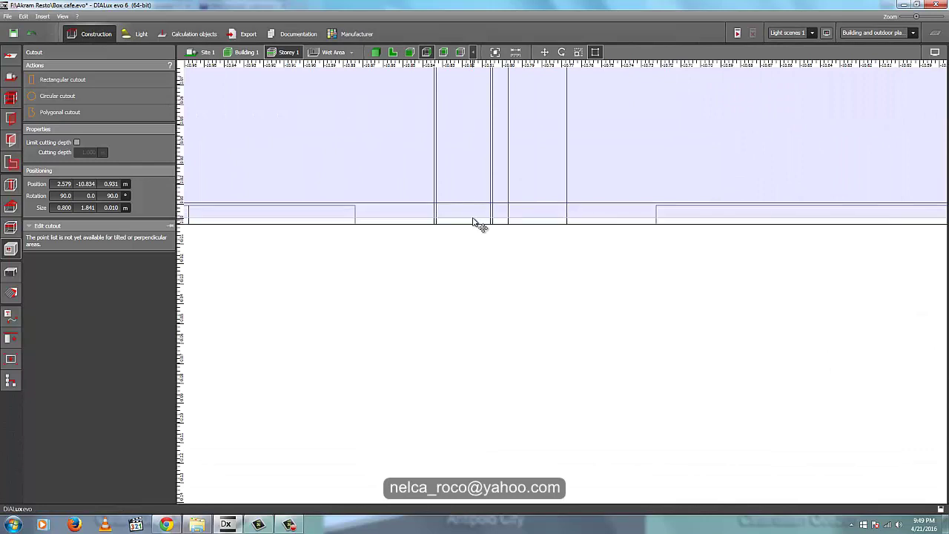
{"action": "scroll", "coordinate": [420, 208], "scroll_direction": "up", "scroll_amount": 3}
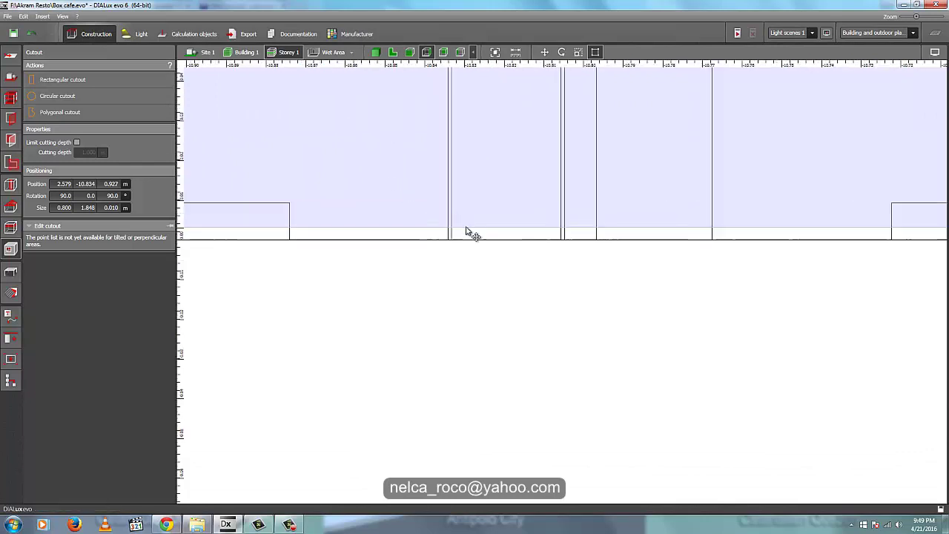
Step: Return to the 3D view and apply the brick texture to the corner room's floor
{"action": "left_click", "coordinate": [376, 53]}
{"action": "right_click_drag", "start_coordinate": [434, 333], "coordinate": [497, 165]}
{"action": "right_click_drag", "start_coordinate": [424, 402], "coordinate": [491, 220]}
{"action": "right_click_drag", "start_coordinate": [382, 452], "coordinate": [445, 293]}
{"action": "left_click", "coordinate": [12, 292]}
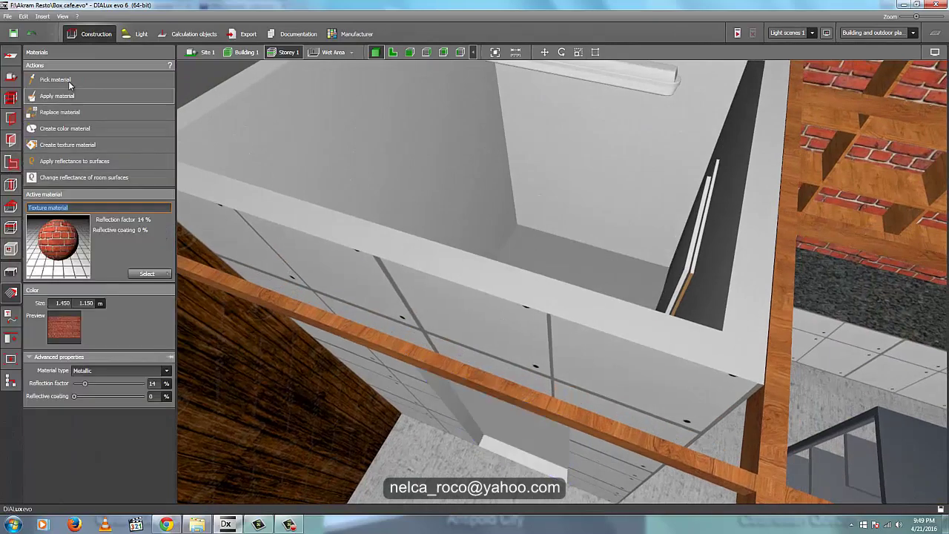
{"action": "left_click", "coordinate": [577, 248]}
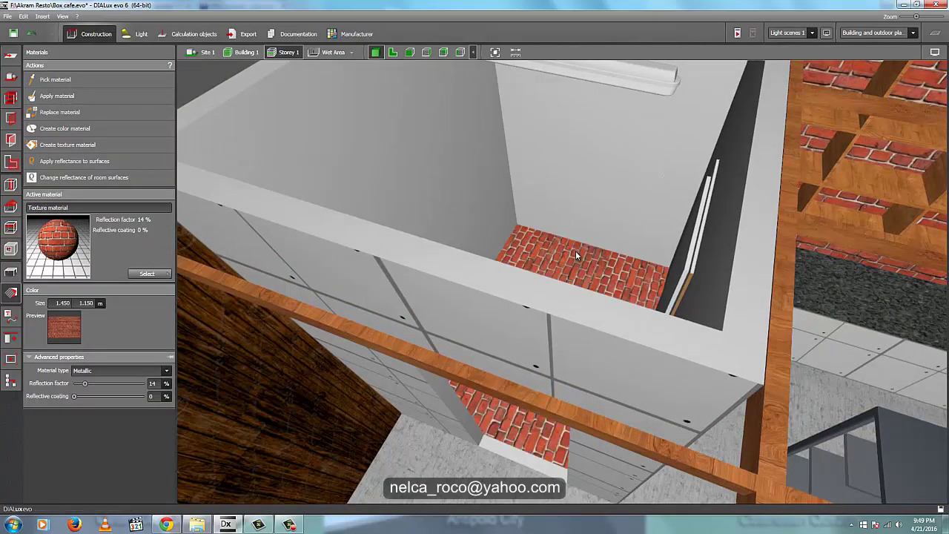
Step: Apply the brick texture to the narrow threshold strip at the base of the doorway cutout
{"action": "middle_click_drag", "start_coordinate": [531, 128], "coordinate": [238, 22]}
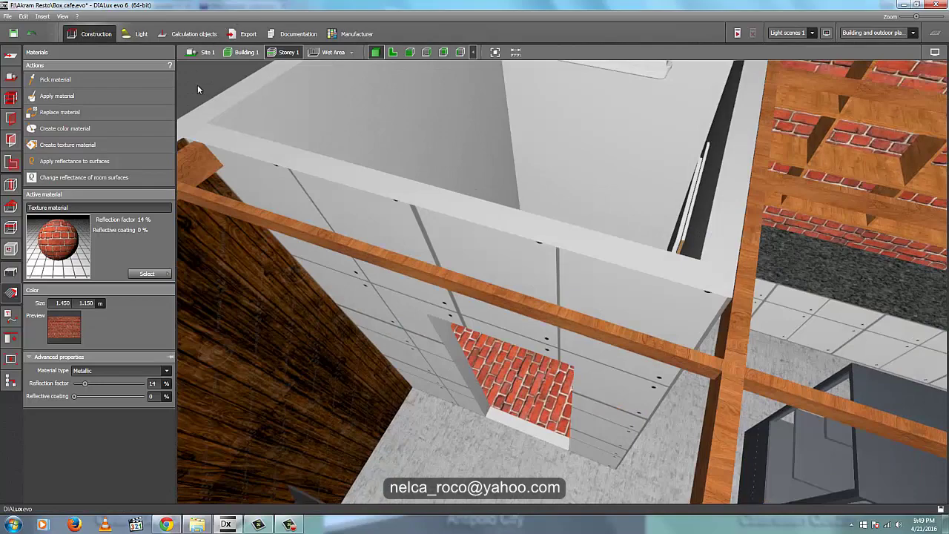
{"action": "middle_click_drag", "start_coordinate": [197, 89], "coordinate": [513, 419]}
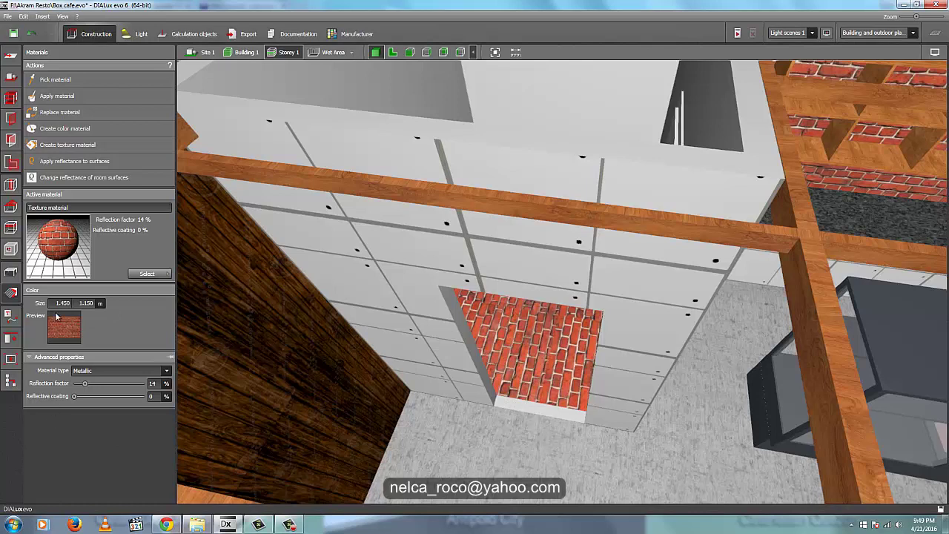
{"action": "left_click", "coordinate": [57, 95]}
{"action": "left_click", "coordinate": [545, 413]}
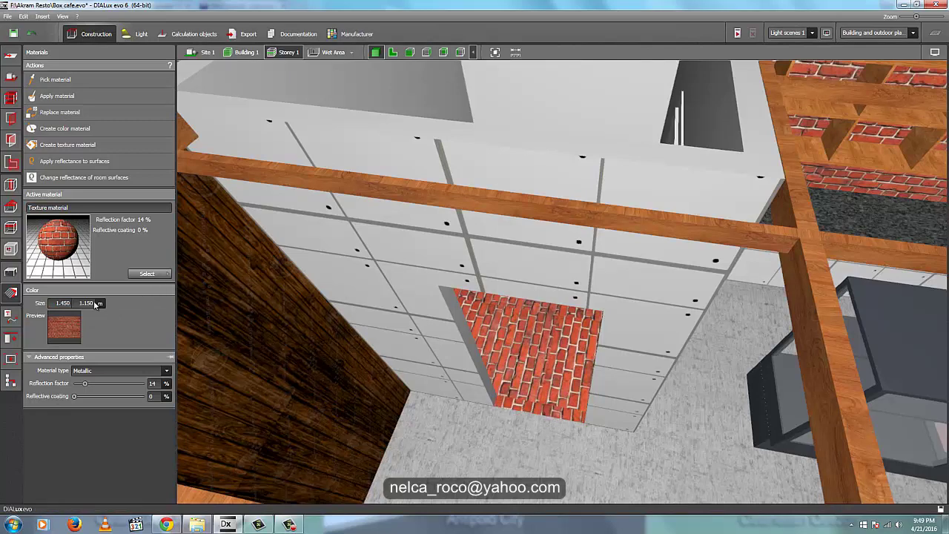
Step: Try the brick texture on the main floor outside the doorway, and undo it
{"action": "left_click", "coordinate": [574, 453]}
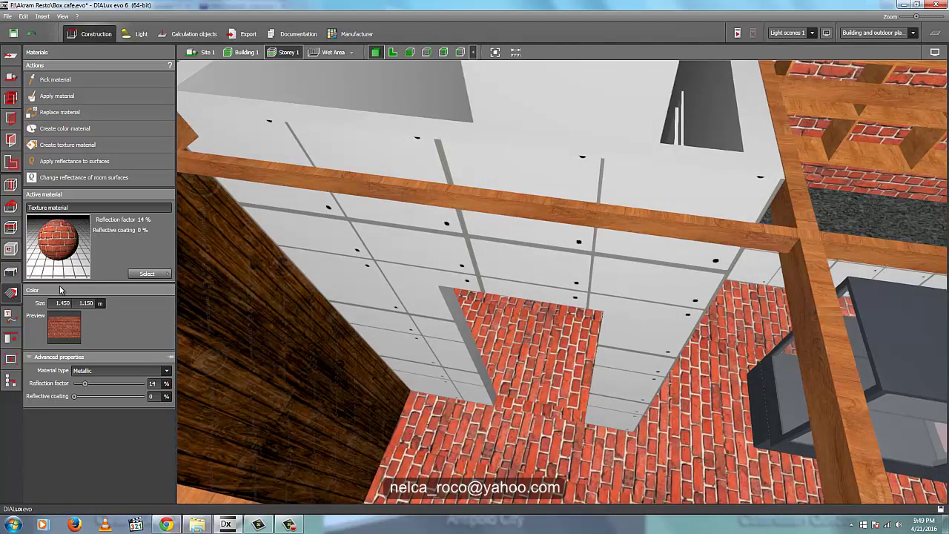
{"action": "key", "text": "ctrl+z"}
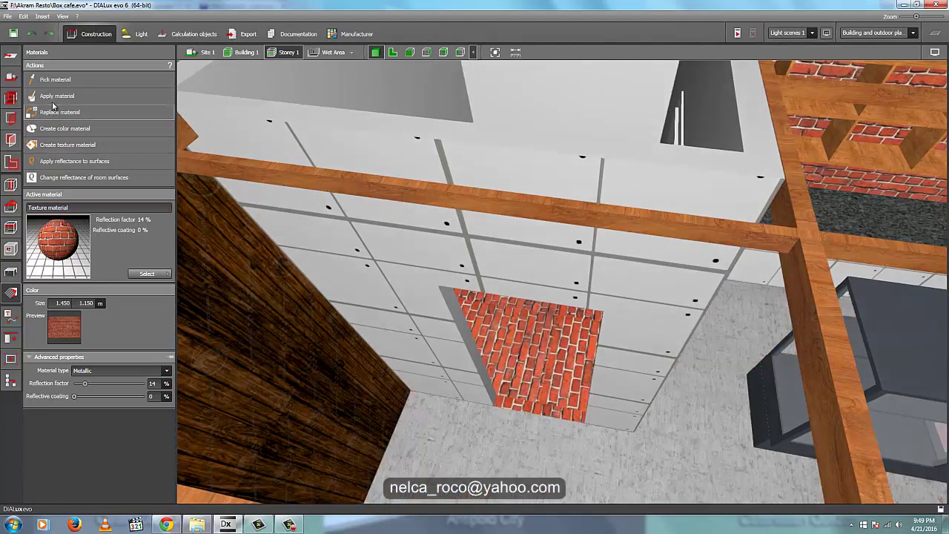
Step: Pick the concrete undressed concrete-18 material from the main floor and apply it to the doorway's threshold strip
{"action": "left_click", "coordinate": [506, 436]}
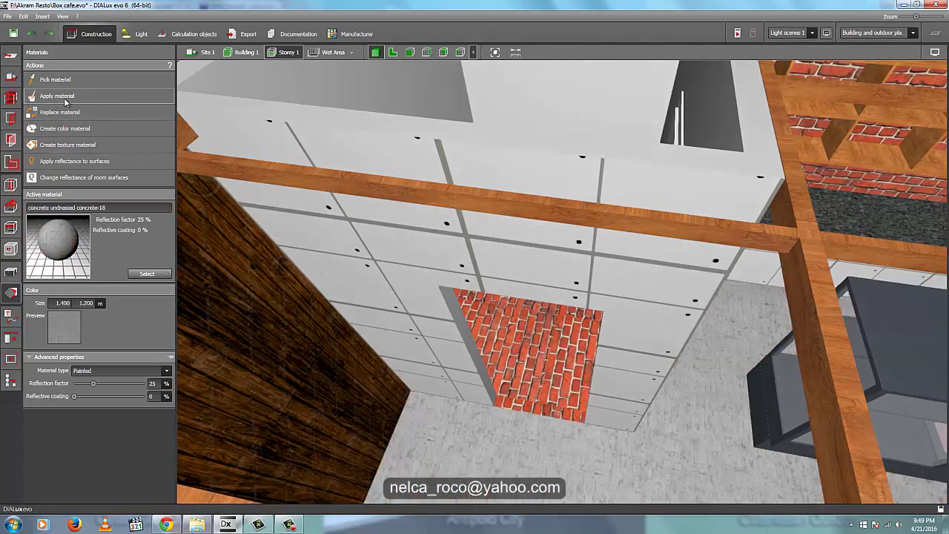
{"action": "left_click", "coordinate": [517, 408]}
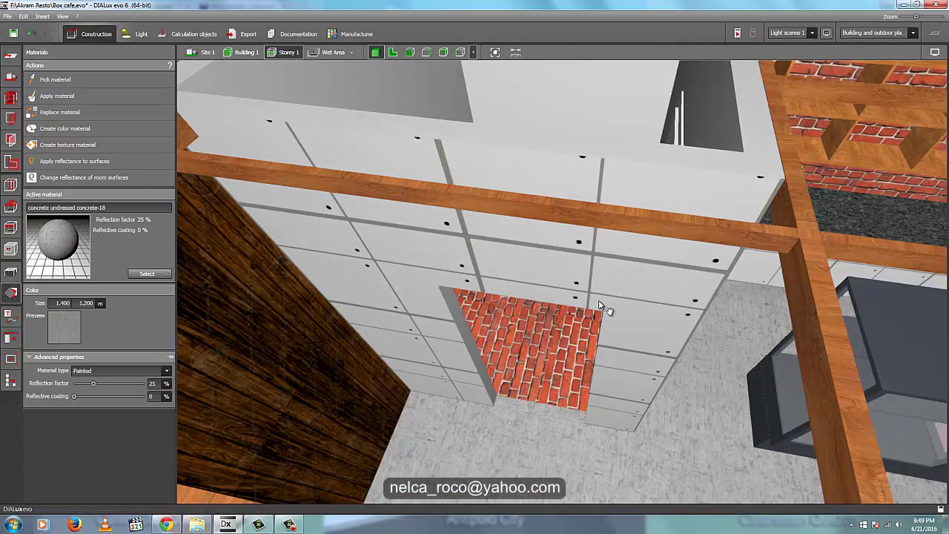
Step: Examine the brick floor of the corner room and the concrete floor meeting at the doorway threshold from several angles
{"action": "middle_click_drag", "start_coordinate": [619, 287], "coordinate": [652, 247]}
{"action": "scroll", "coordinate": [573, 436], "scroll_direction": "up", "scroll_amount": 2}
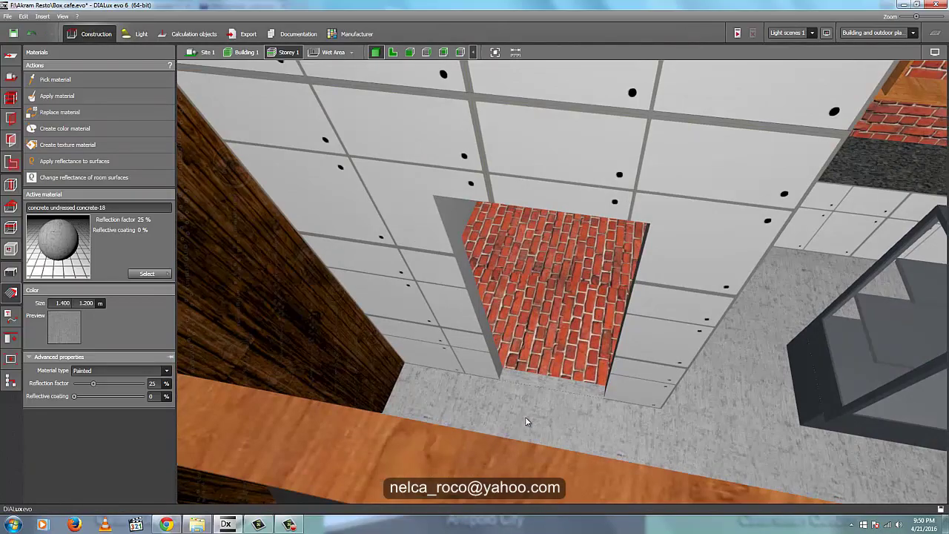
{"action": "scroll", "coordinate": [526, 421], "scroll_direction": "down", "scroll_amount": 5}
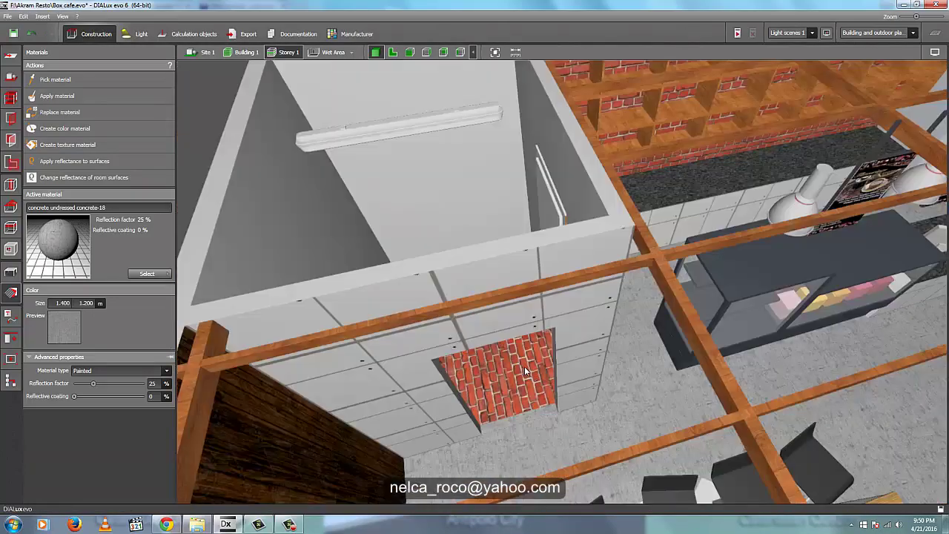
{"action": "left_click_drag", "start_coordinate": [524, 366], "coordinate": [478, 347]}
{"action": "scroll", "coordinate": [539, 448], "scroll_direction": "down", "scroll_amount": 3}
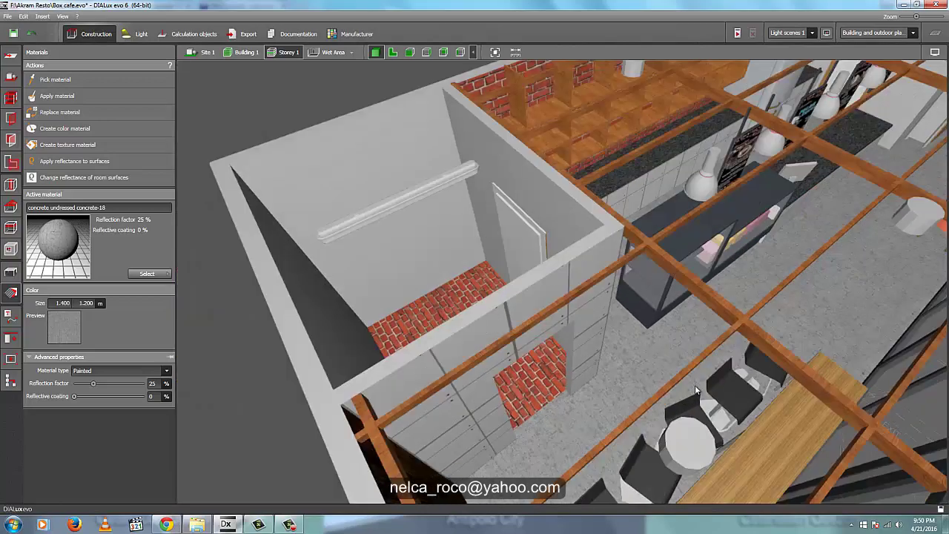
{"action": "left_click_drag", "start_coordinate": [695, 385], "coordinate": [513, 400]}
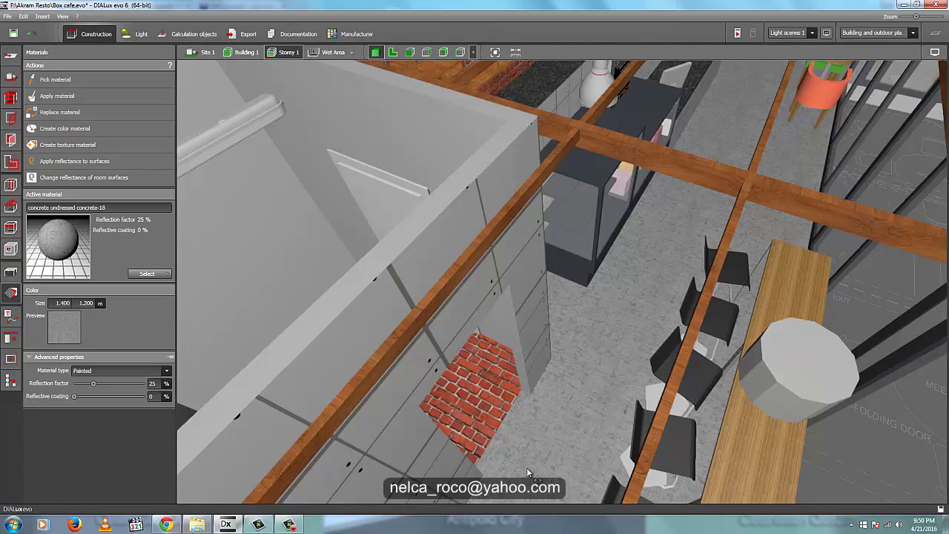
{"action": "right_click_drag", "start_coordinate": [527, 468], "coordinate": [481, 407]}
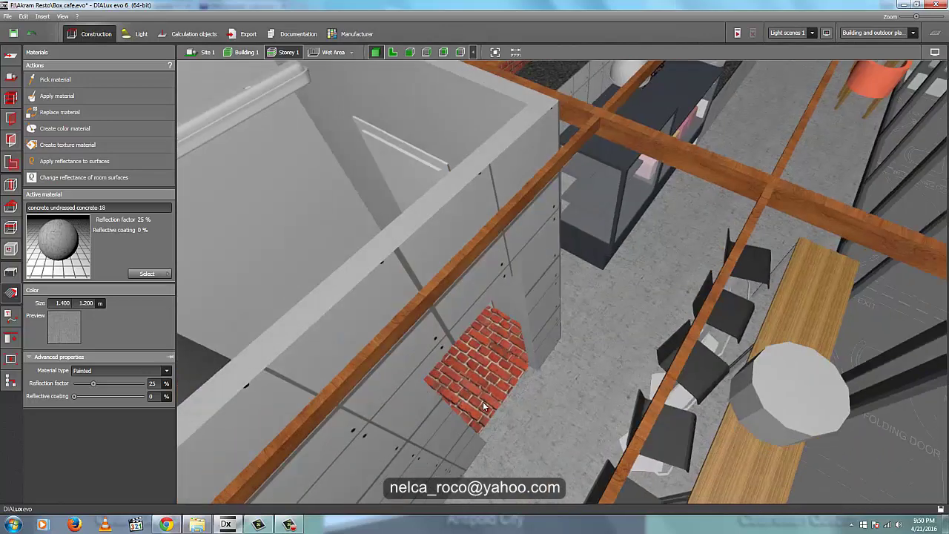
{"action": "right_click_drag", "start_coordinate": [521, 404], "coordinate": [553, 383]}
{"action": "middle_click_drag", "start_coordinate": [553, 383], "coordinate": [503, 334]}
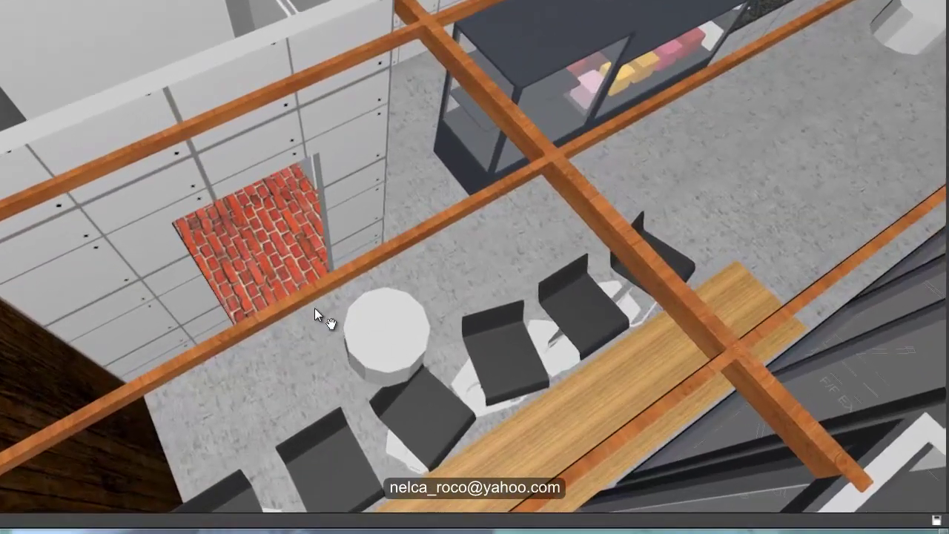
{"action": "right_click_drag", "start_coordinate": [411, 335], "coordinate": [422, 373]}
{"action": "left_click_drag", "start_coordinate": [398, 294], "coordinate": [425, 317]}
{"action": "left_click_drag", "start_coordinate": [399, 260], "coordinate": [376, 278]}
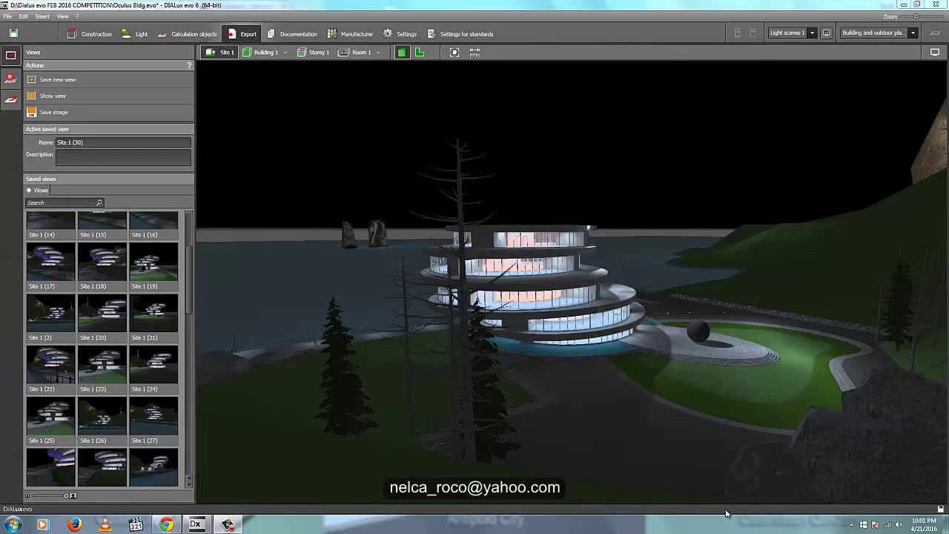
Step: Examine the multi-storey round building in the Oculus Bldg project from several exterior viewpoints
{"action": "left_click_drag", "start_coordinate": [381, 278], "coordinate": [368, 280]}
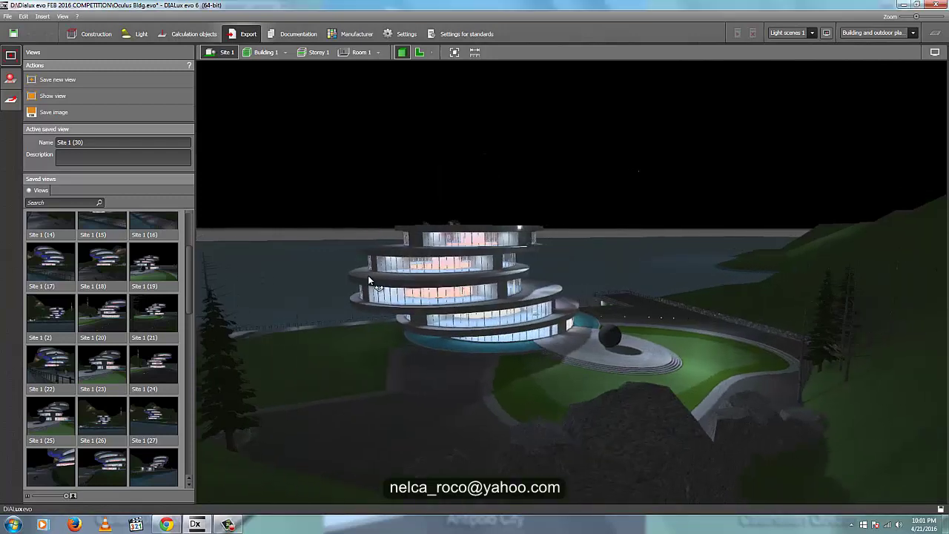
{"action": "left_click_drag", "start_coordinate": [470, 275], "coordinate": [386, 297]}
{"action": "scroll", "coordinate": [375, 289], "scroll_direction": "up", "scroll_amount": 3}
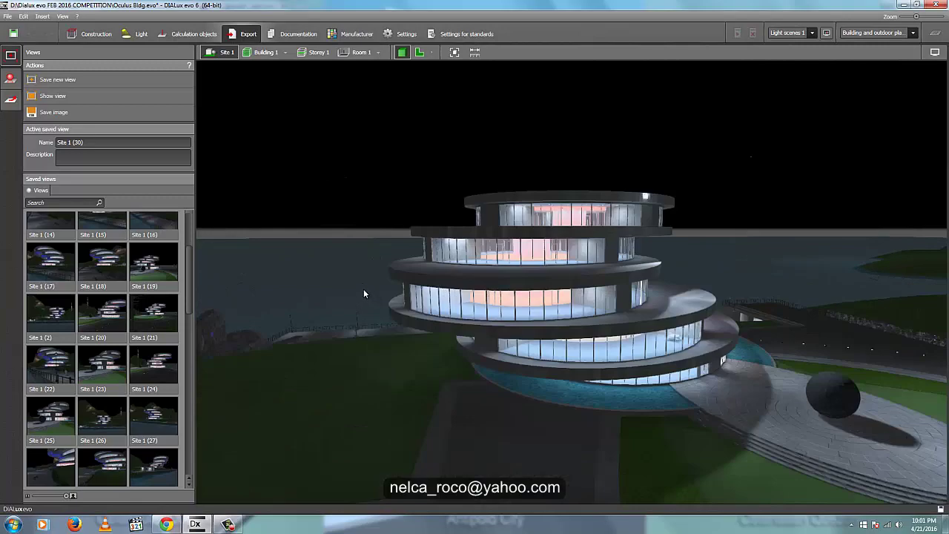
{"action": "right_click_drag", "start_coordinate": [363, 288], "coordinate": [358, 284]}
{"action": "left_click_drag", "start_coordinate": [358, 283], "coordinate": [305, 254]}
{"action": "left_click_drag", "start_coordinate": [324, 162], "coordinate": [468, 358]}
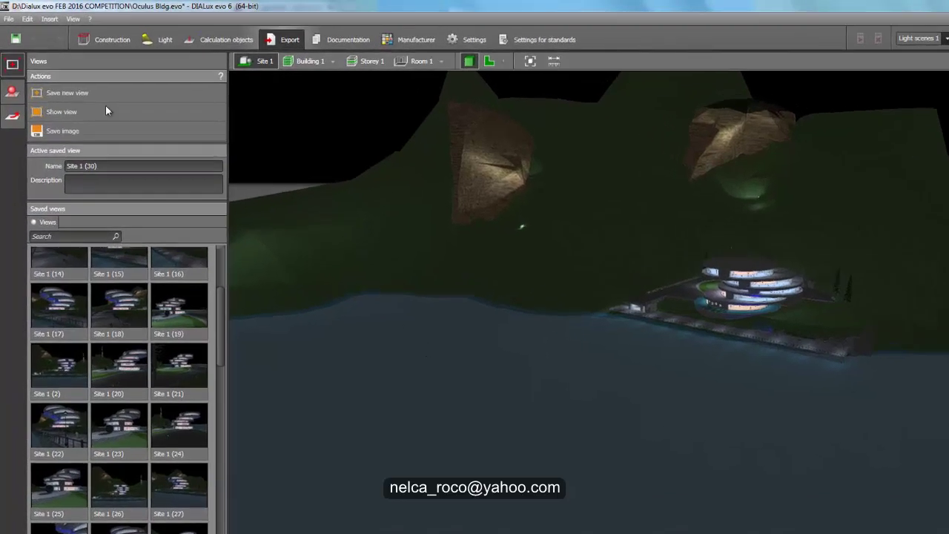
Step: In construction mode, duplicate Storey 1 once, copying all its walls, windows, cutouts, luminaires, furniture and other elements
{"action": "left_click", "coordinate": [103, 40]}
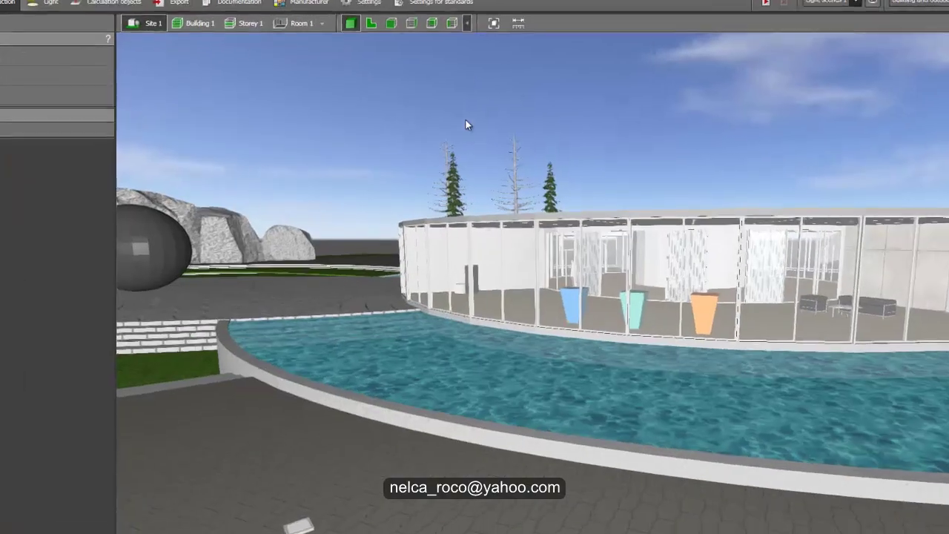
{"action": "right_click_drag", "start_coordinate": [489, 131], "coordinate": [507, 132]}
{"action": "left_click_drag", "start_coordinate": [442, 95], "coordinate": [509, 124]}
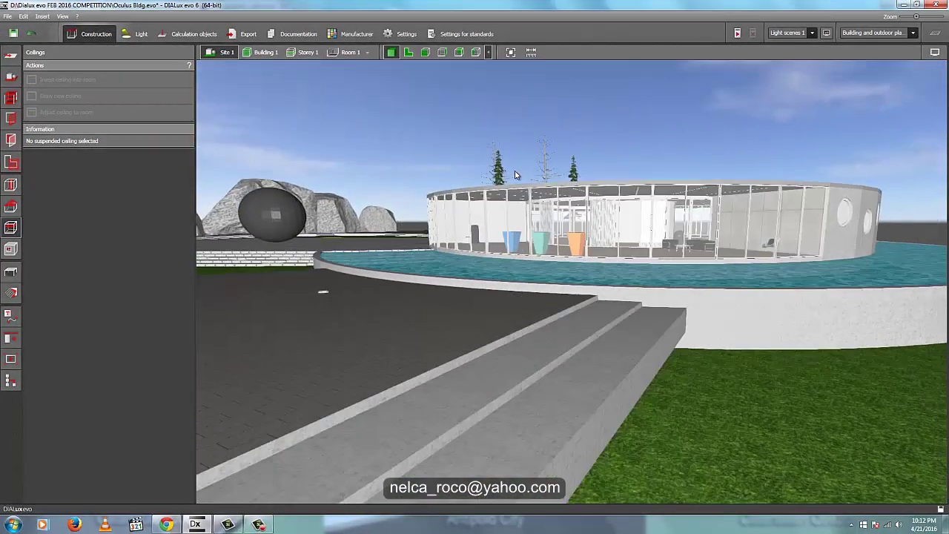
{"action": "scroll", "coordinate": [515, 175], "scroll_direction": "up", "scroll_amount": 2}
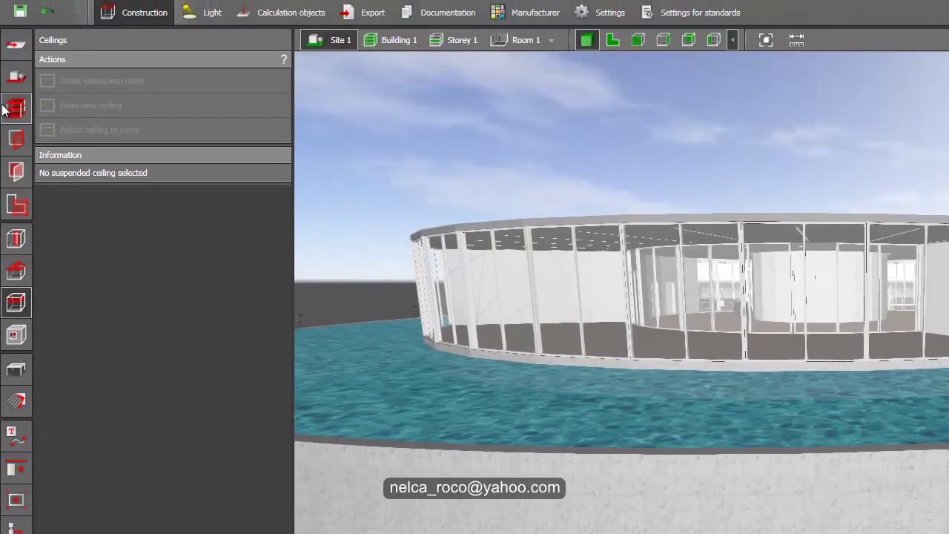
{"action": "left_click", "coordinate": [17, 64]}
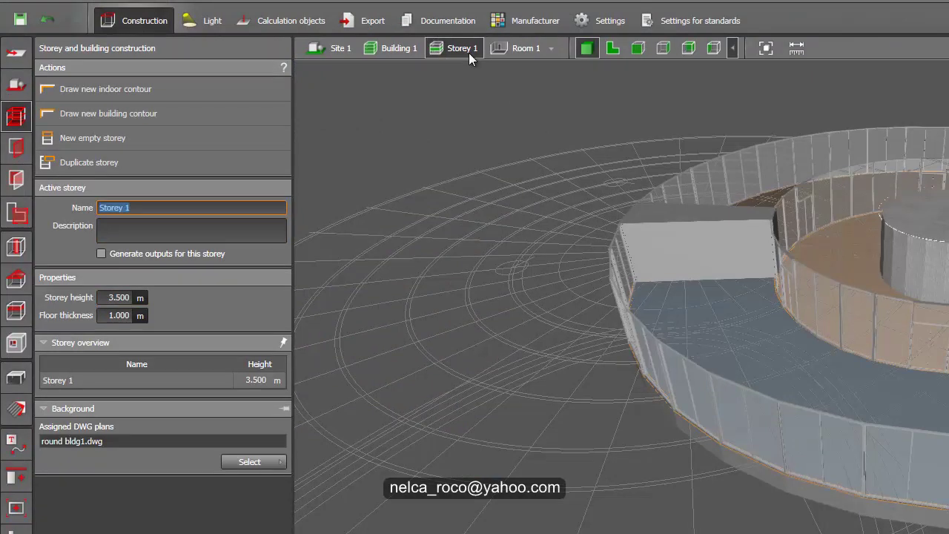
{"action": "left_click", "coordinate": [87, 163]}
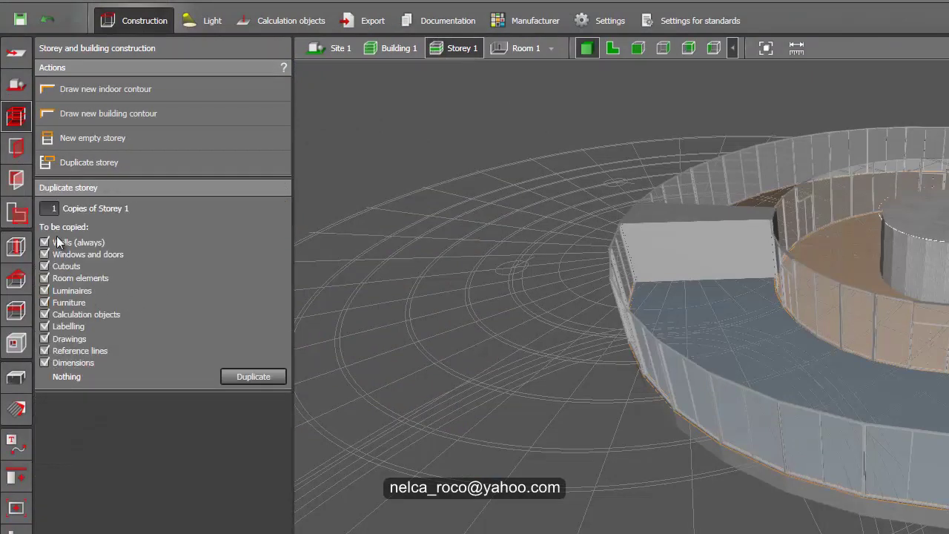
{"action": "right_click_drag", "start_coordinate": [618, 132], "coordinate": [616, 230]}
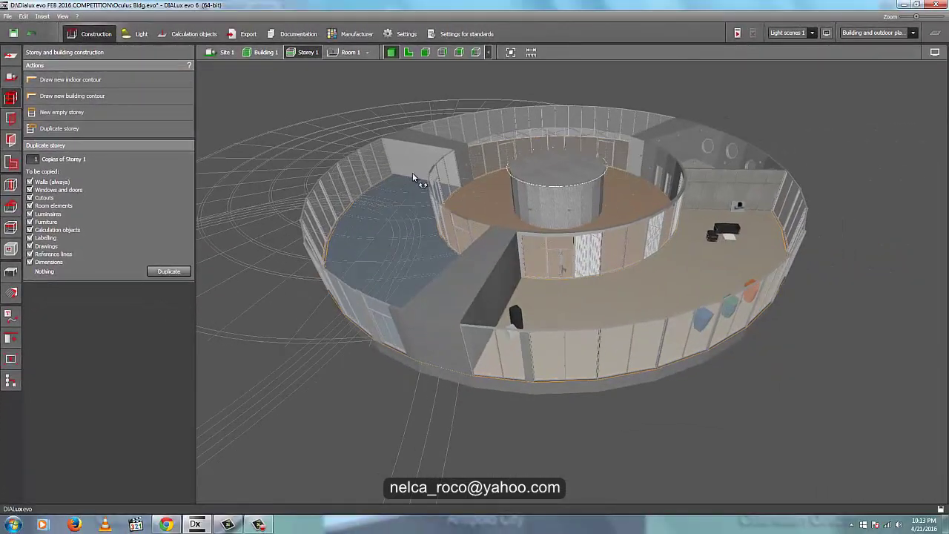
{"action": "right_click_drag", "start_coordinate": [412, 173], "coordinate": [523, 164]}
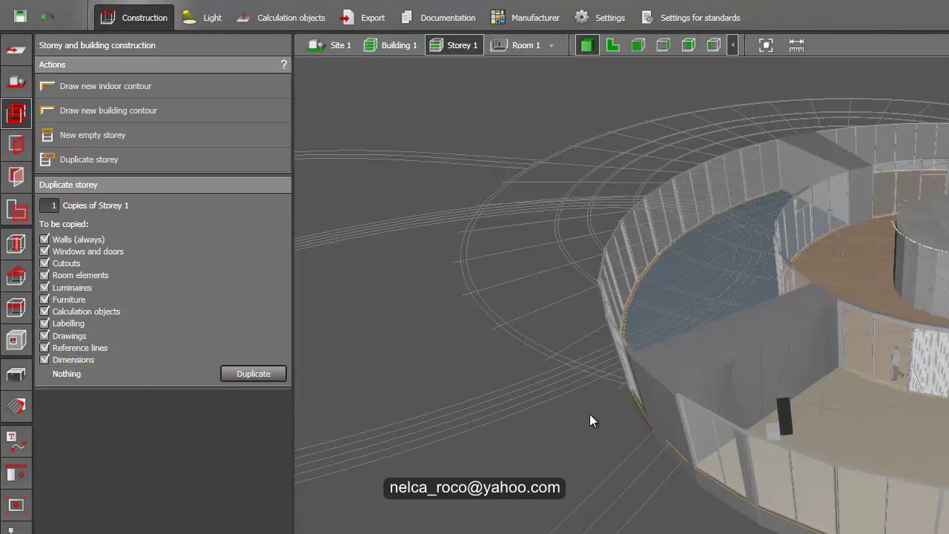
{"action": "left_click", "coordinate": [255, 375]}
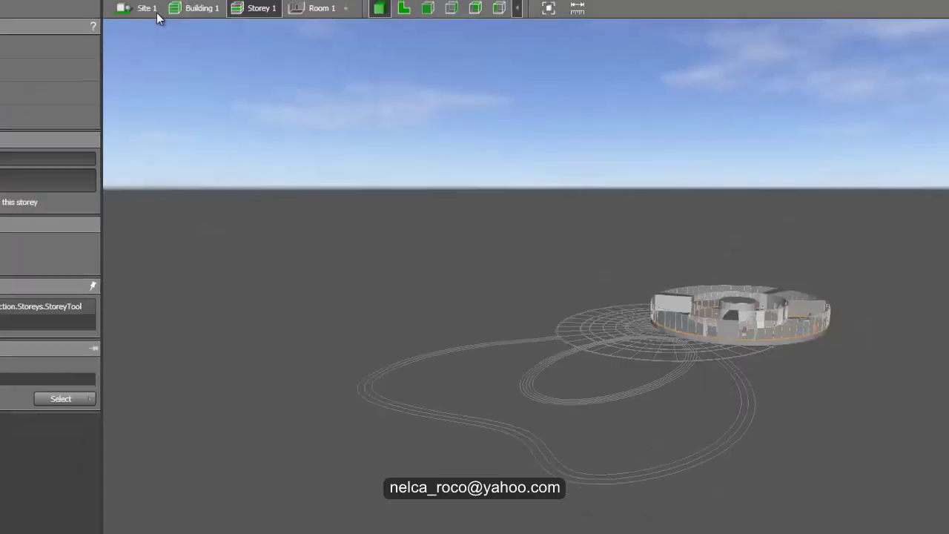
Step: Display the whole site and examine the two stacked storeys, moving inside the lower storey's central room to view its ceiling
{"action": "left_click", "coordinate": [342, 46]}
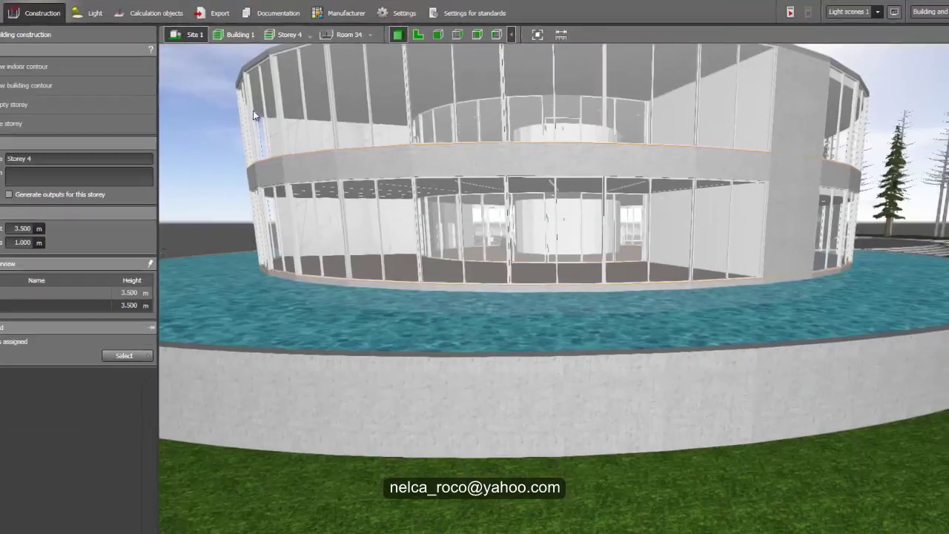
{"action": "middle_click_drag", "start_coordinate": [270, 102], "coordinate": [302, 170]}
{"action": "mouse_move", "coordinate": [302, 170]}
{"action": "right_mouse_down"}
{"action": "mouse_move", "coordinate": [312, 163]}
{"action": "mouse_move", "coordinate": [295, 160]}
{"action": "right_mouse_up"}
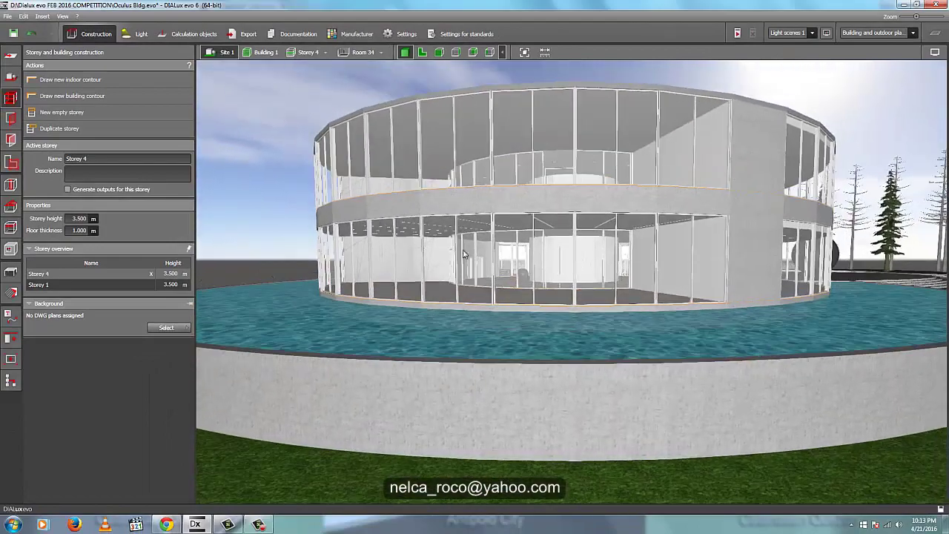
{"action": "scroll", "coordinate": [461, 265], "scroll_direction": "up", "scroll_amount": 5}
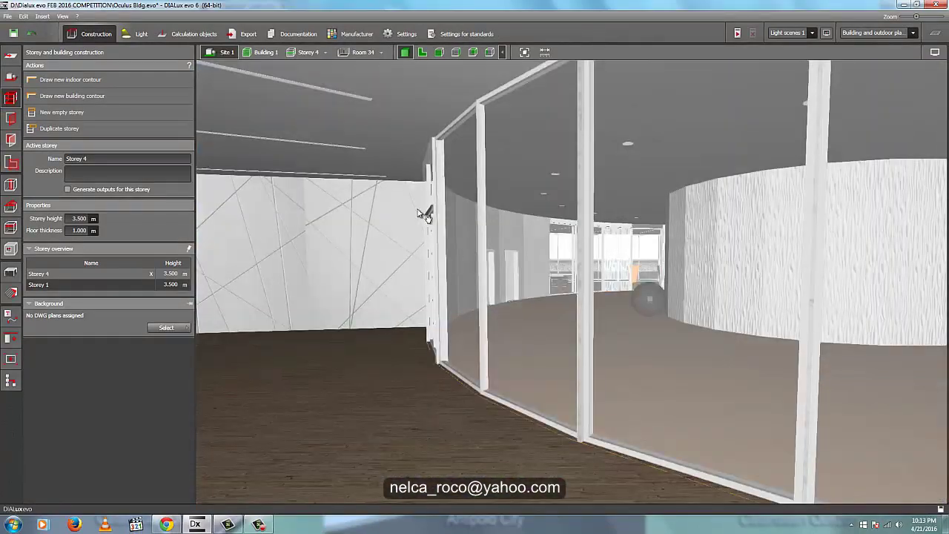
{"action": "right_click_drag", "start_coordinate": [419, 213], "coordinate": [418, 242]}
{"action": "scroll", "coordinate": [396, 238], "scroll_direction": "up", "scroll_amount": 4}
{"action": "scroll", "coordinate": [418, 242], "scroll_direction": "down", "scroll_amount": 1}
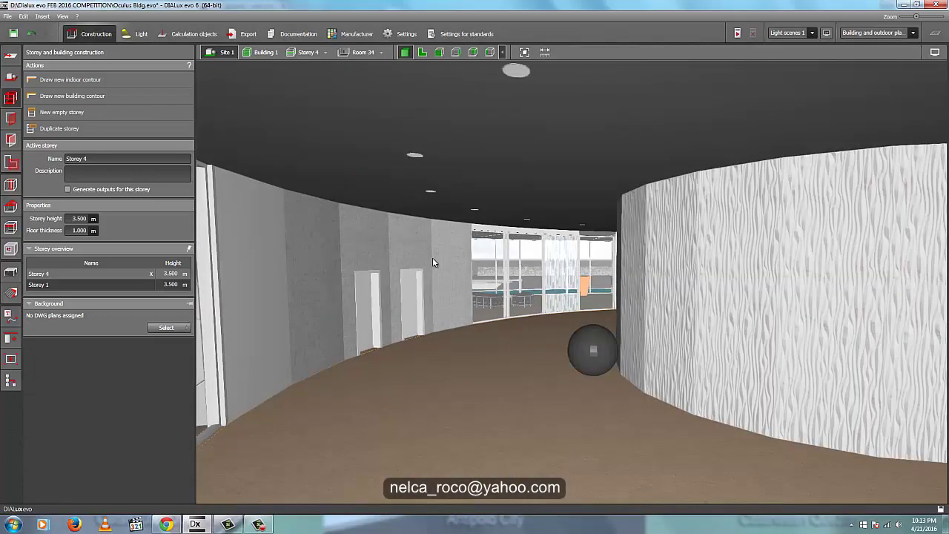
{"action": "scroll", "coordinate": [435, 258], "scroll_direction": "down", "scroll_amount": 2}
{"action": "middle_click_drag", "start_coordinate": [437, 258], "coordinate": [445, 276]}
{"action": "scroll", "coordinate": [563, 192], "scroll_direction": "up", "scroll_amount": 2}
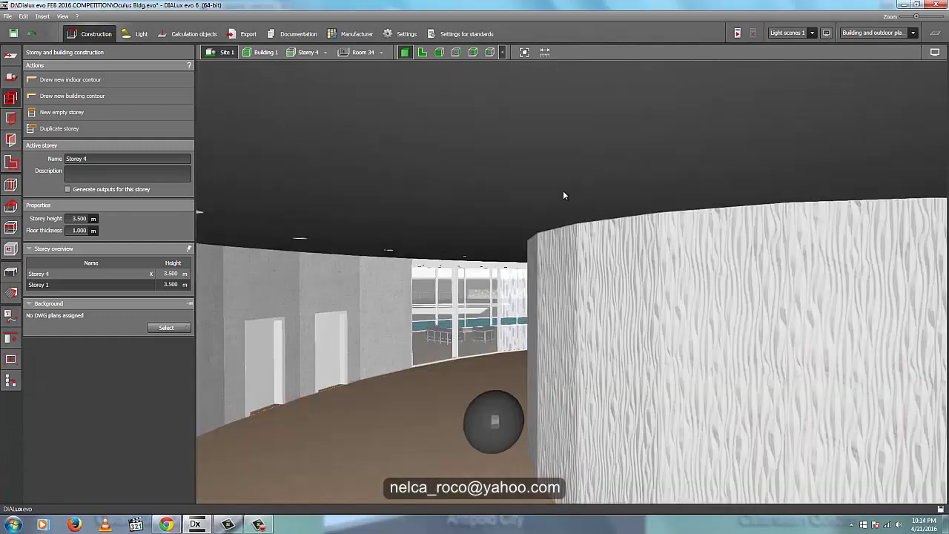
{"action": "scroll", "coordinate": [562, 197], "scroll_direction": "down", "scroll_amount": 5}
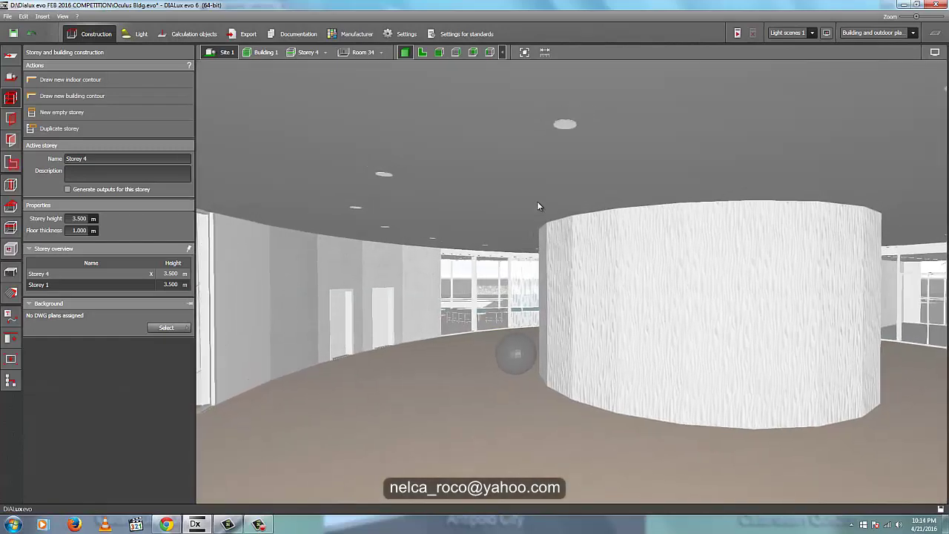
{"action": "scroll", "coordinate": [528, 208], "scroll_direction": "up", "scroll_amount": 3}
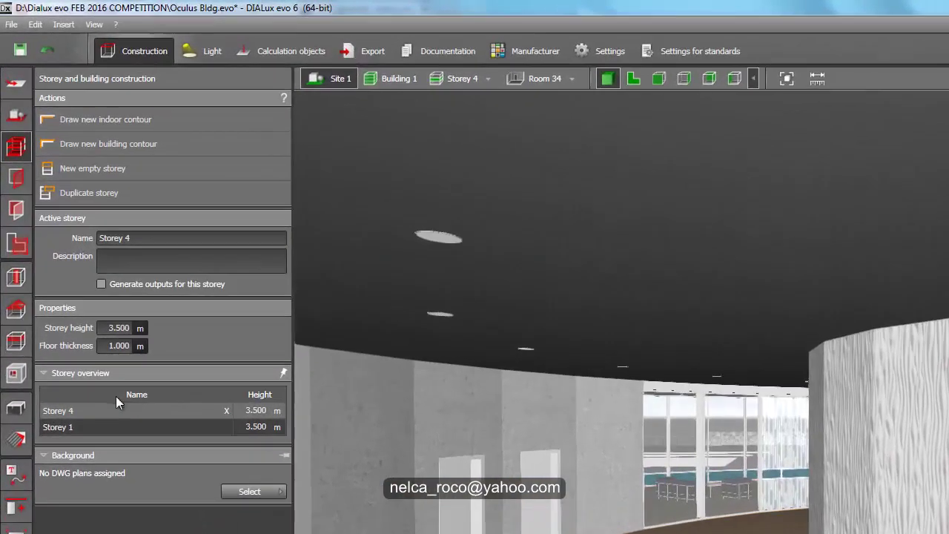
Step: Cut a circular opening about 1.6 m across, with 32 segments, in the ceiling beside the textured round core
{"action": "left_click", "coordinate": [11, 249]}
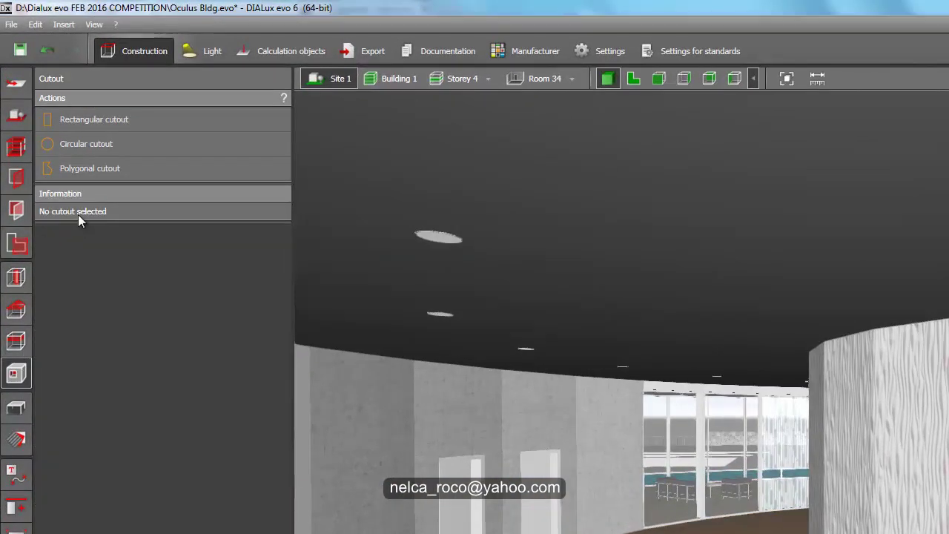
{"action": "left_click", "coordinate": [82, 143]}
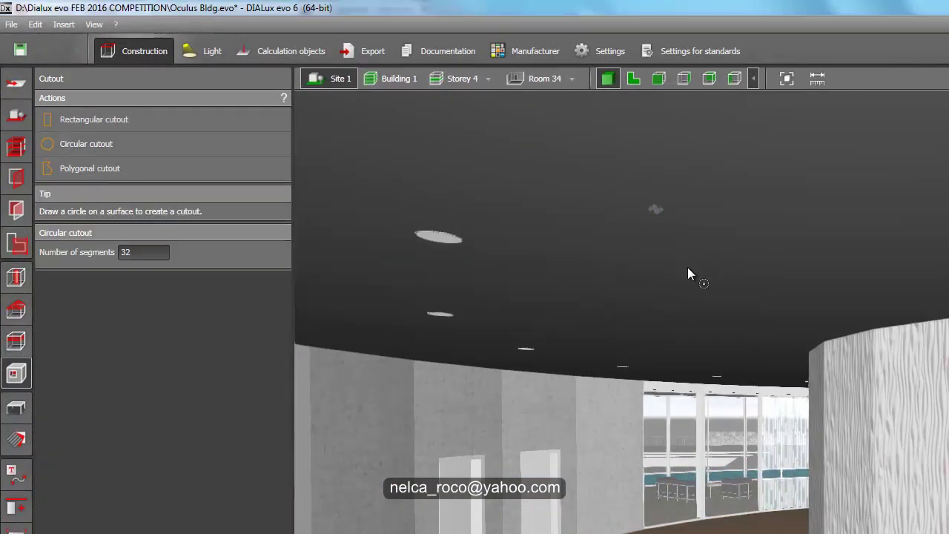
{"action": "mouse_move", "coordinate": [687, 266]}
{"action": "left_mouse_down"}
{"action": "mouse_move", "coordinate": [689, 248]}
{"action": "mouse_move", "coordinate": [691, 261]}
{"action": "left_mouse_up"}
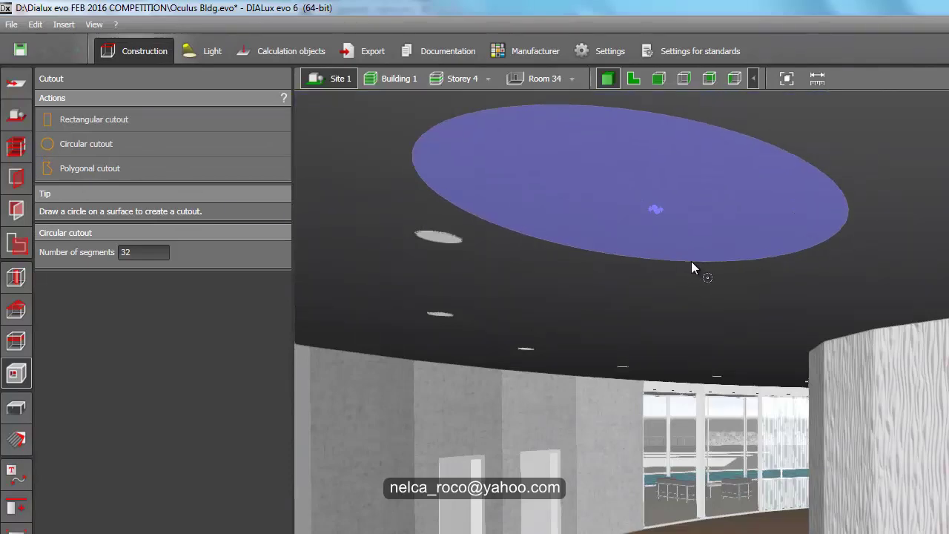
{"action": "left_click", "coordinate": [691, 261]}
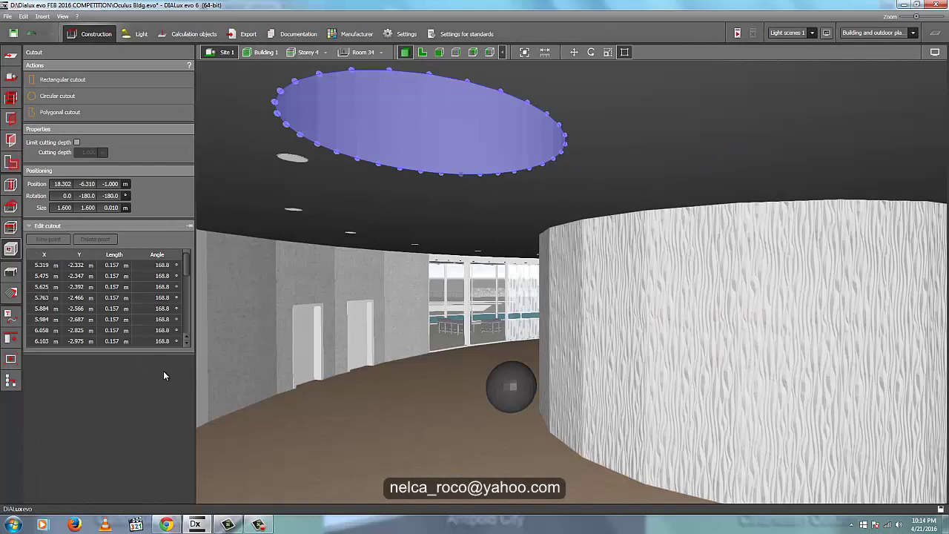
{"action": "left_click", "coordinate": [11, 272]}
Step: Inspect the circular ceiling opening from below and on Storey 4's floor from above, and switch to the Building 1 view
{"action": "middle_click_drag", "start_coordinate": [317, 396], "coordinate": [306, 366]}
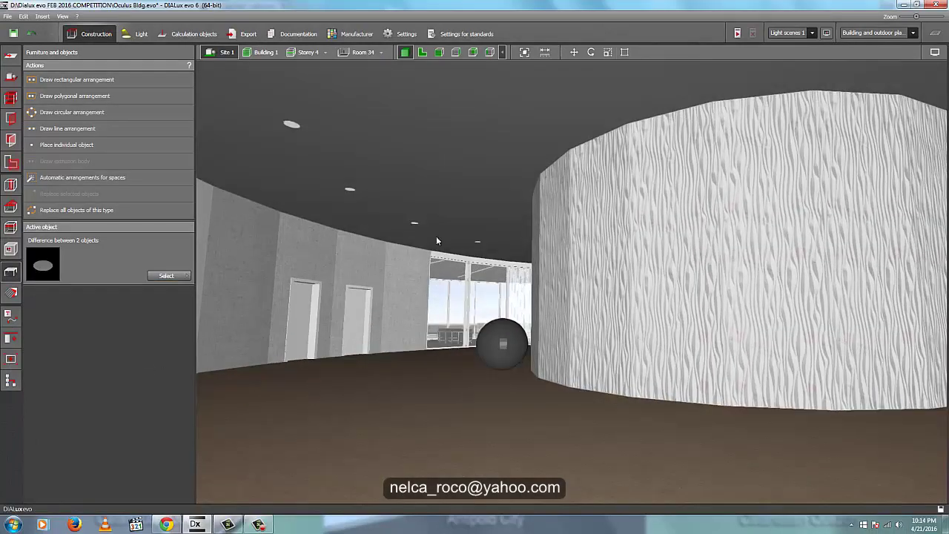
{"action": "right_click_drag", "start_coordinate": [436, 239], "coordinate": [498, 248]}
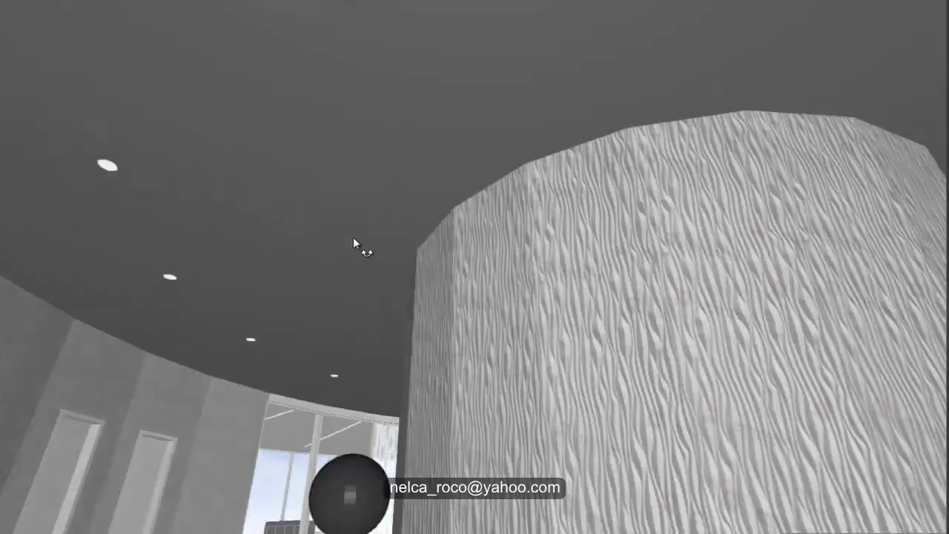
{"action": "right_click_drag", "start_coordinate": [354, 240], "coordinate": [358, 260]}
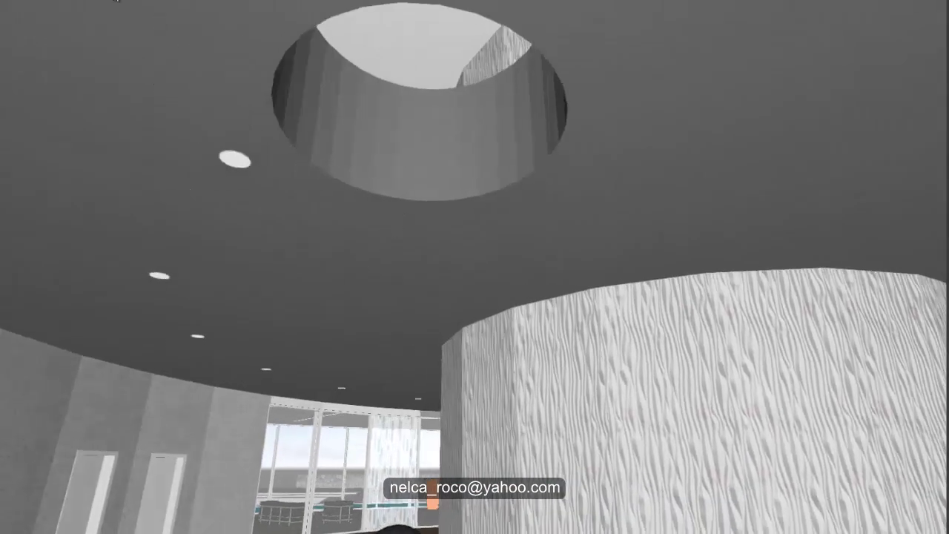
{"action": "left_click", "coordinate": [164, 2]}
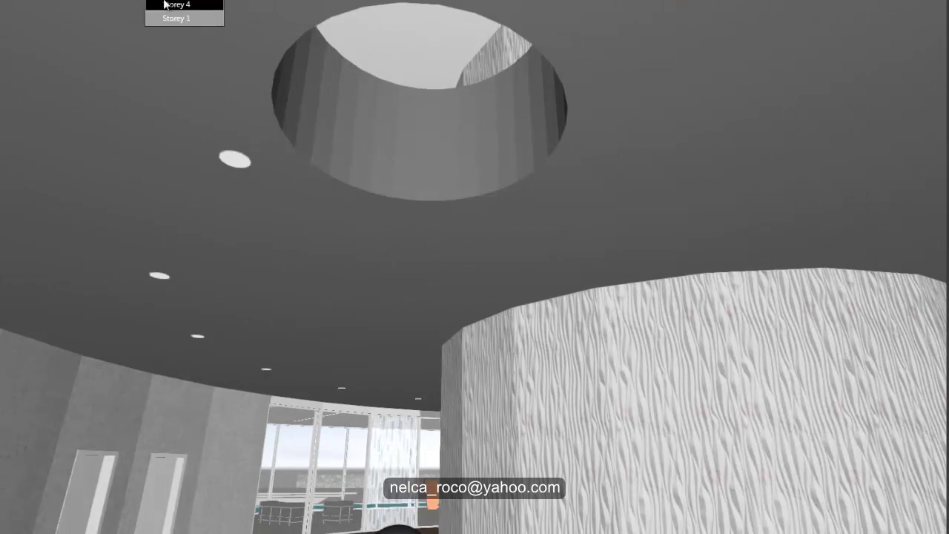
{"action": "left_click", "coordinate": [166, 5]}
{"action": "right_click_drag", "start_coordinate": [191, 126], "coordinate": [350, 213]}
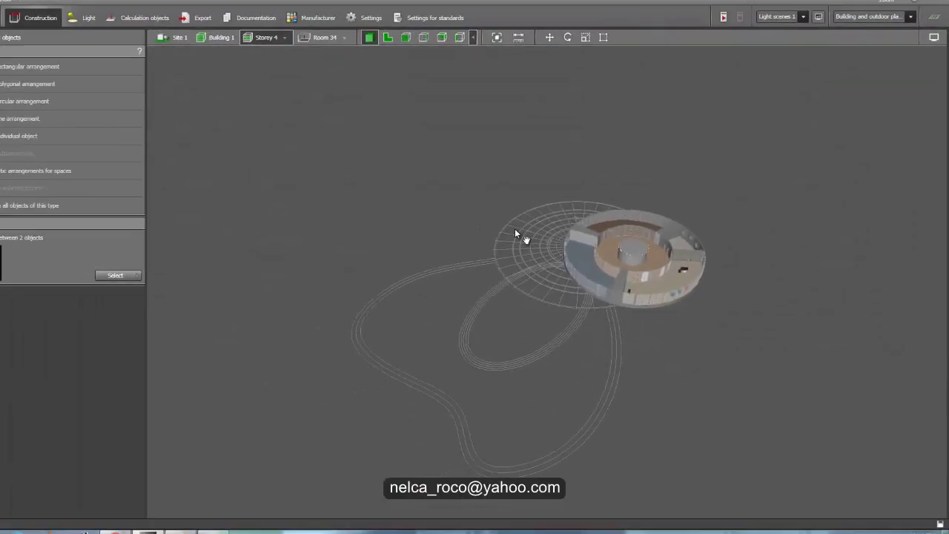
{"action": "scroll", "coordinate": [543, 231], "scroll_direction": "up", "scroll_amount": 5}
{"action": "right_click_drag", "start_coordinate": [501, 196], "coordinate": [352, 97]}
{"action": "left_click", "coordinate": [265, 52]}
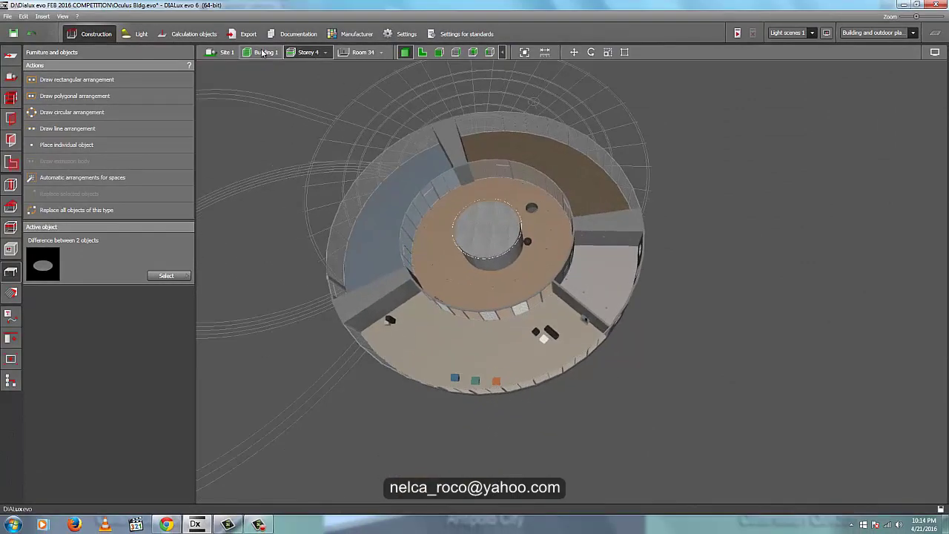
Step: Move inside the building from the lower storey's central room to the upper floor and examine the circular opening beside the textured core
{"action": "scroll", "coordinate": [627, 279], "scroll_direction": "up", "scroll_amount": 5}
{"action": "middle_click_drag", "start_coordinate": [638, 268], "coordinate": [465, 168]}
{"action": "scroll", "coordinate": [465, 167], "scroll_direction": "up", "scroll_amount": 4}
{"action": "middle_click_drag", "start_coordinate": [401, 127], "coordinate": [334, 101]}
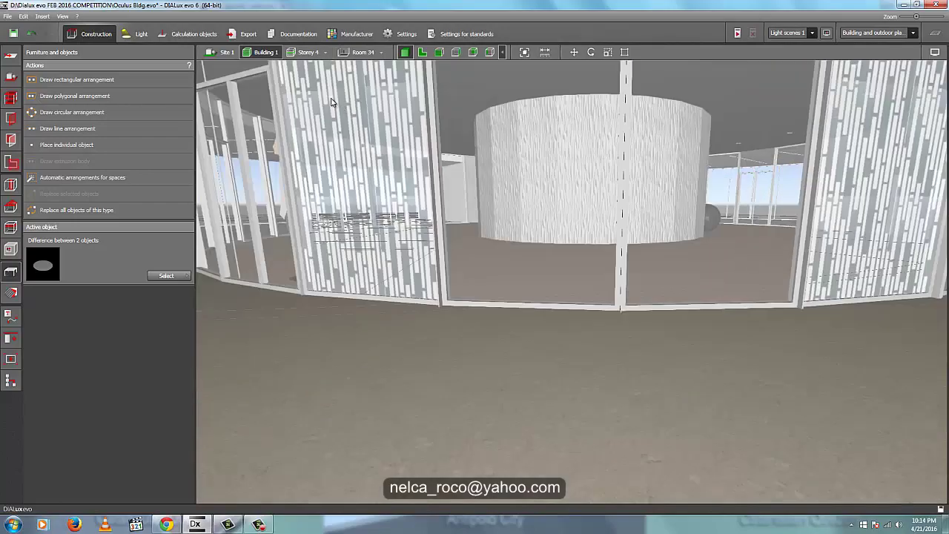
{"action": "scroll", "coordinate": [601, 174], "scroll_direction": "up", "scroll_amount": 3}
{"action": "middle_click_drag", "start_coordinate": [568, 168], "coordinate": [373, 229]}
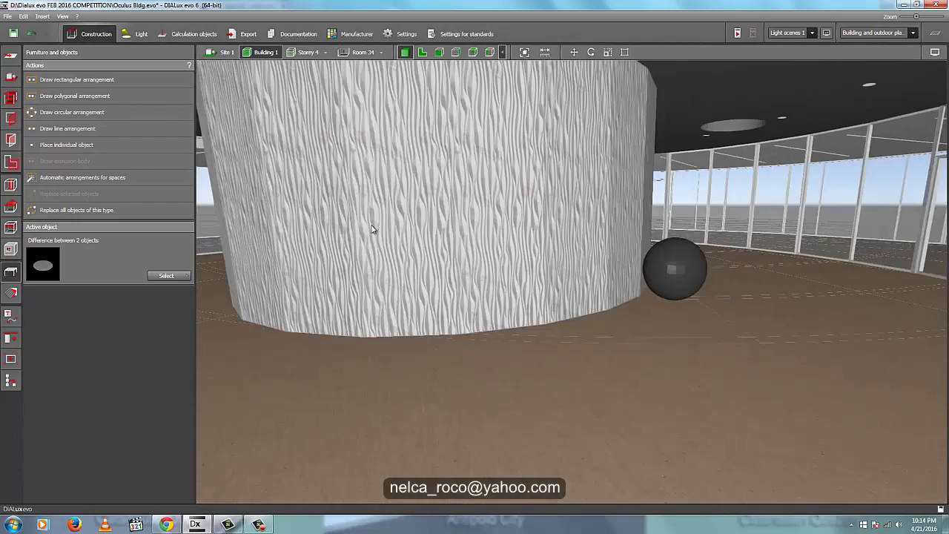
{"action": "scroll", "coordinate": [373, 229], "scroll_direction": "down", "scroll_amount": 1}
{"action": "scroll", "coordinate": [728, 119], "scroll_direction": "up", "scroll_amount": 2}
{"action": "middle_click_drag", "start_coordinate": [728, 125], "coordinate": [693, 221]}
{"action": "right_click_drag", "start_coordinate": [692, 216], "coordinate": [645, 245]}
{"action": "middle_click_drag", "start_coordinate": [645, 245], "coordinate": [569, 432]}
{"action": "right_click_drag", "start_coordinate": [725, 139], "coordinate": [703, 168]}
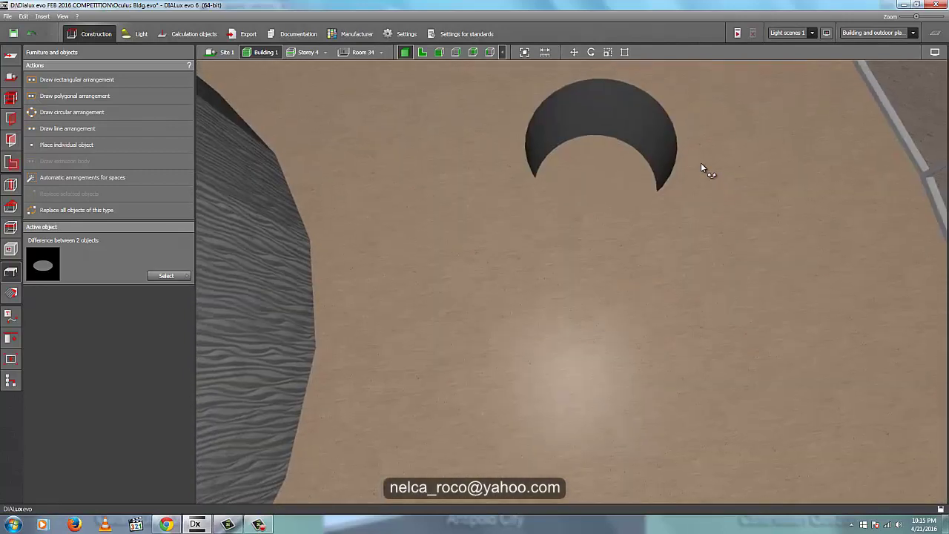
{"action": "right_click_drag", "start_coordinate": [349, 292], "coordinate": [436, 160]}
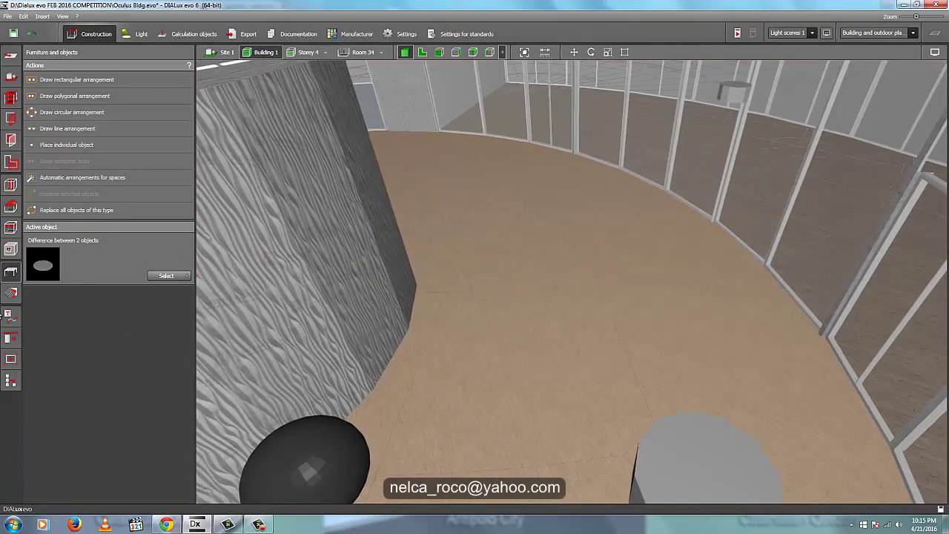
Step: In Storey 1, pick the beige floor material of the large outer room and apply it to the central room's floor
{"action": "left_click", "coordinate": [10, 292]}
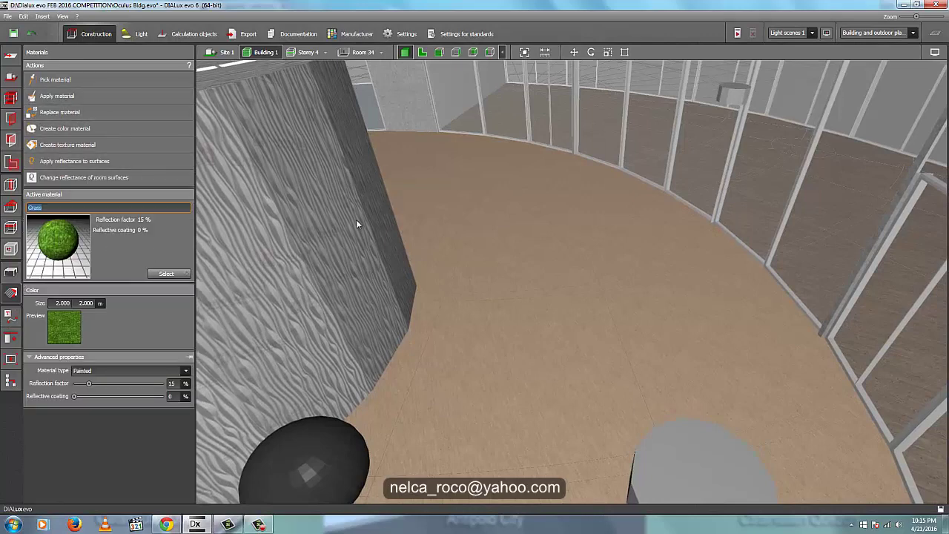
{"action": "right_click_drag", "start_coordinate": [356, 223], "coordinate": [441, 302]}
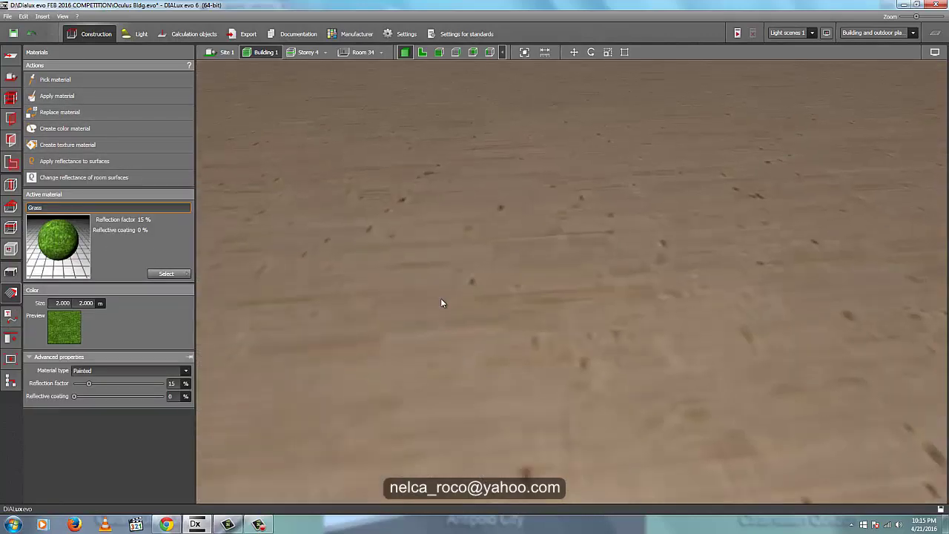
{"action": "left_click", "coordinate": [325, 56]}
{"action": "left_click", "coordinate": [337, 75]}
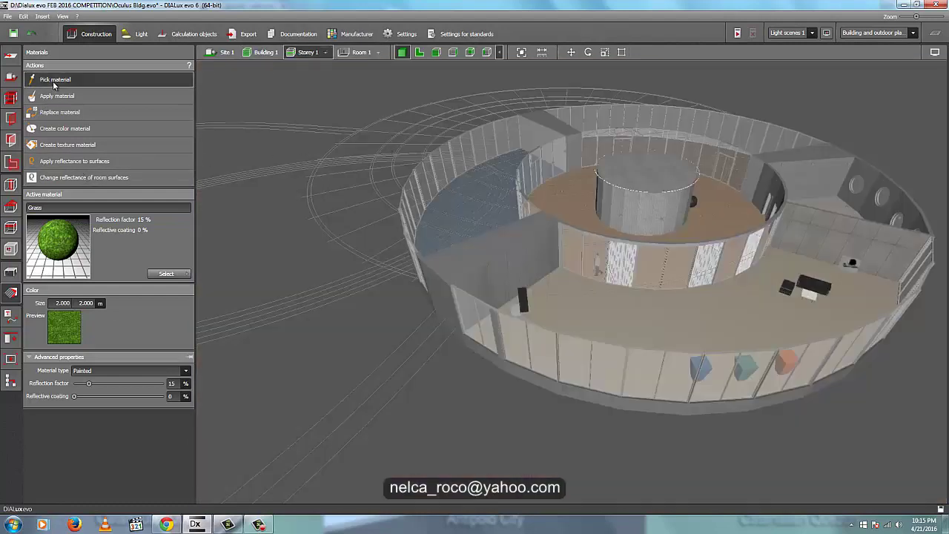
{"action": "left_click", "coordinate": [54, 85]}
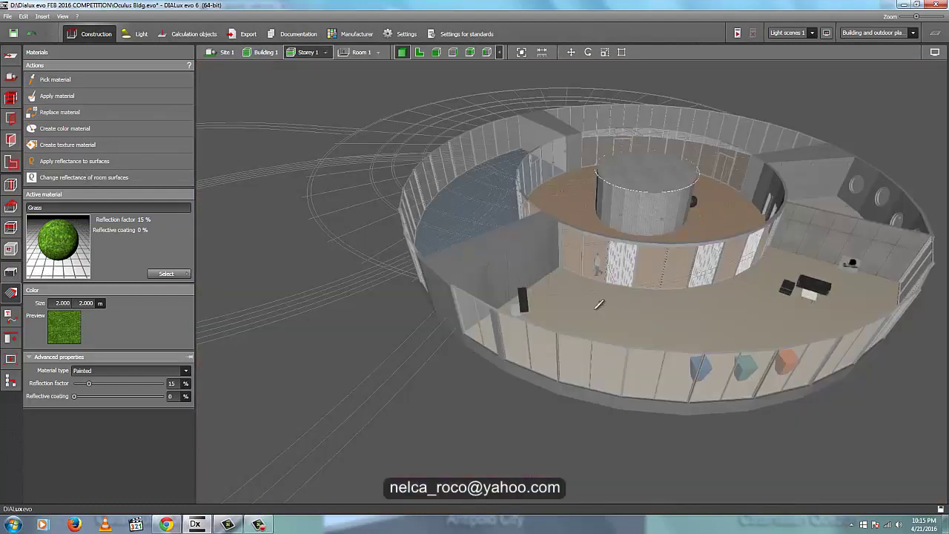
{"action": "left_click", "coordinate": [594, 308]}
{"action": "middle_click_drag", "start_coordinate": [288, 156], "coordinate": [210, 236]}
{"action": "left_click", "coordinate": [60, 96]}
{"action": "left_click", "coordinate": [627, 304]}
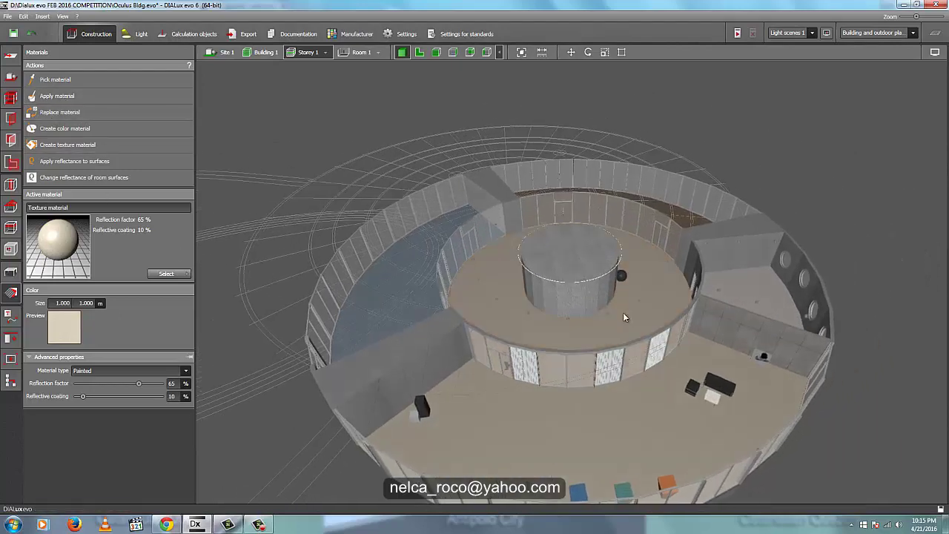
Step: Return to the Building 1 view and look down through the upper floor's circular opening at the lower storey's beige floor
{"action": "left_click", "coordinate": [255, 53]}
{"action": "middle_click_drag", "start_coordinate": [408, 114], "coordinate": [376, 320]}
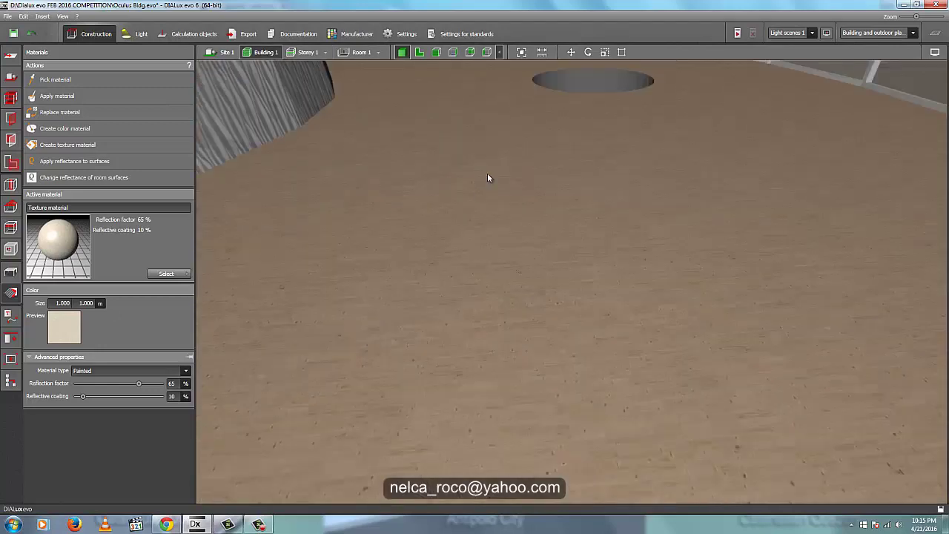
{"action": "middle_click_drag", "start_coordinate": [487, 172], "coordinate": [443, 314]}
{"action": "middle_click_drag", "start_coordinate": [552, 277], "coordinate": [528, 382]}
{"action": "right_click_drag", "start_coordinate": [529, 311], "coordinate": [529, 322]}
{"action": "middle_click_drag", "start_coordinate": [624, 233], "coordinate": [610, 428]}
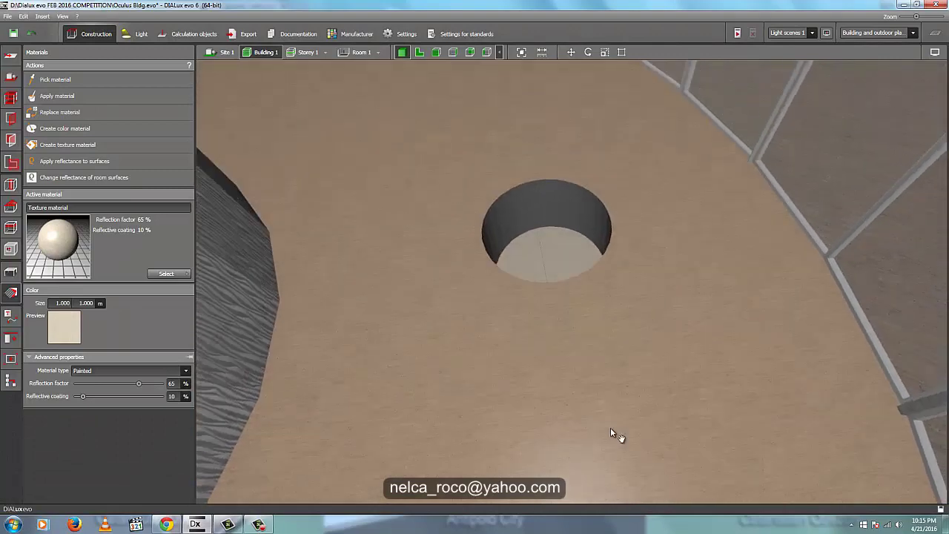
{"action": "scroll", "coordinate": [577, 322], "scroll_direction": "down", "scroll_amount": 1}
{"action": "scroll", "coordinate": [578, 322], "scroll_direction": "up", "scroll_amount": 1}
{"action": "middle_click_drag", "start_coordinate": [588, 204], "coordinate": [587, 252]}
{"action": "scroll", "coordinate": [588, 255], "scroll_direction": "up", "scroll_amount": 1}
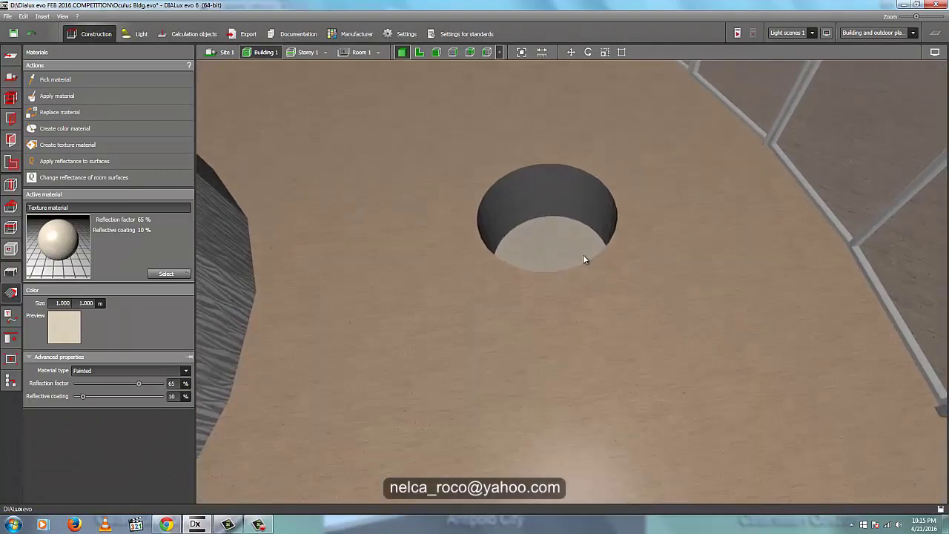
Step: Replace the small circular cutout beside the textured core with a circular cutout about 4.6 m across, using 32 segments
{"action": "left_click", "coordinate": [9, 251]}
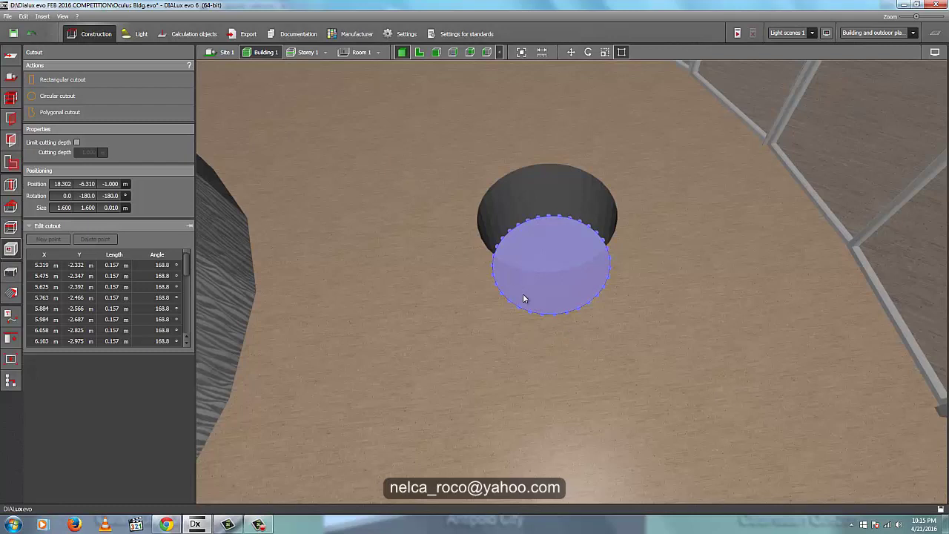
{"action": "left_click", "coordinate": [491, 259]}
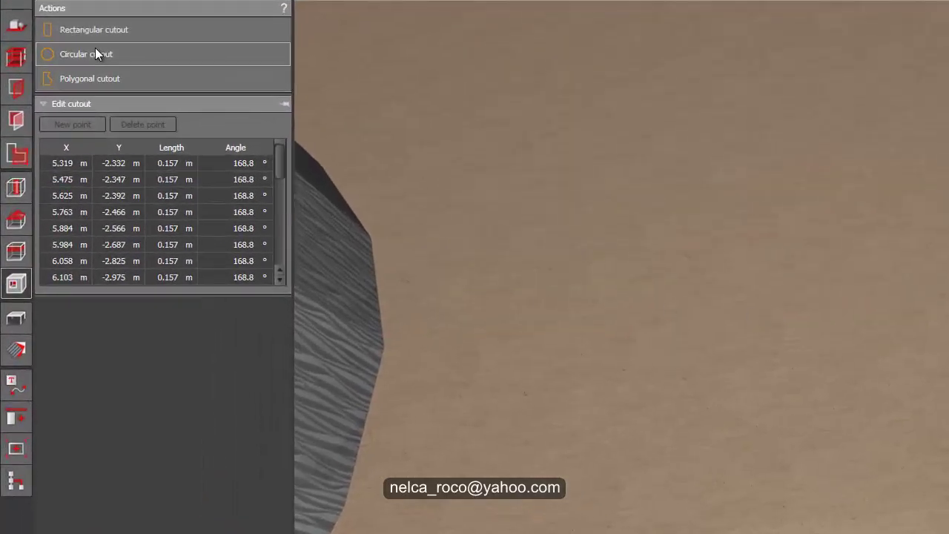
{"action": "left_click", "coordinate": [95, 54]}
{"action": "left_click_drag", "start_coordinate": [619, 146], "coordinate": [936, 401]}
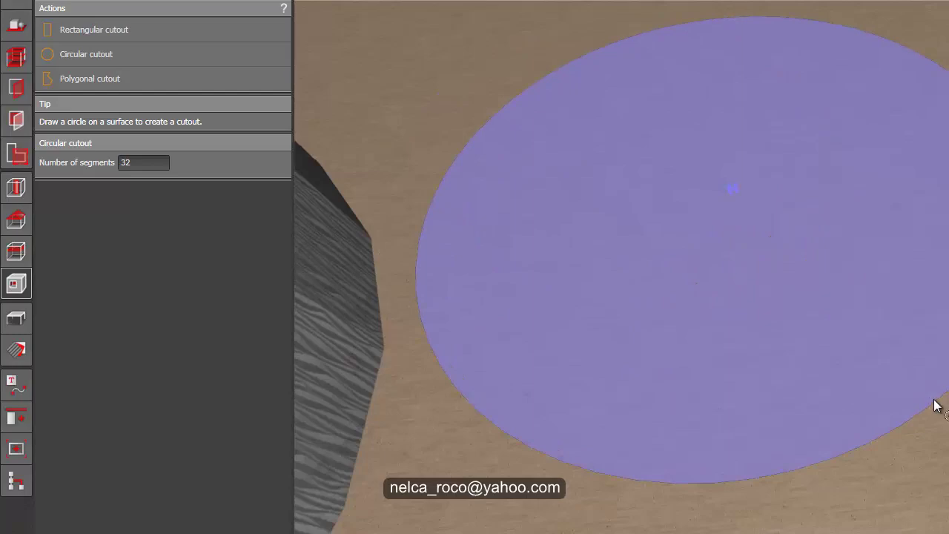
{"action": "left_click", "coordinate": [785, 346]}
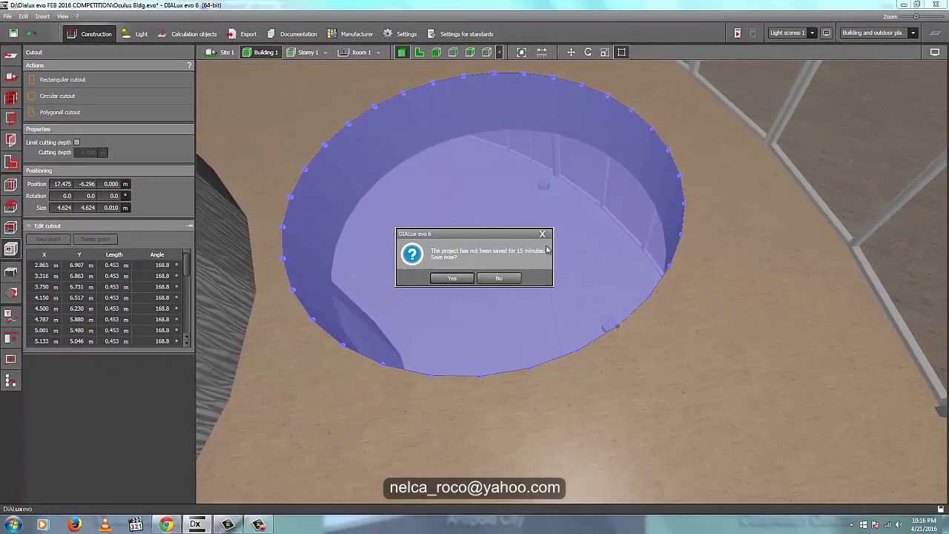
{"action": "left_click", "coordinate": [542, 233]}
{"action": "left_click", "coordinate": [11, 272]}
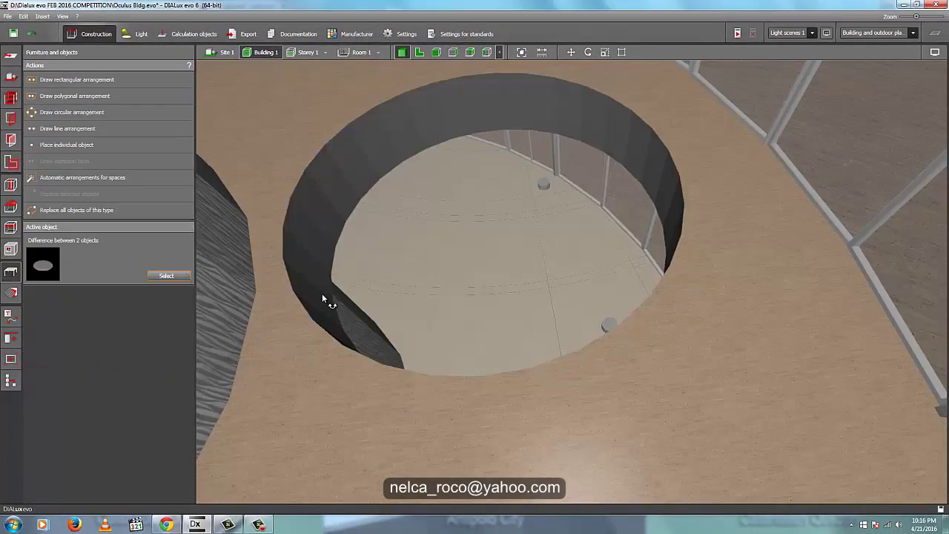
Step: Examine the large opening from the upper storey, check the two storeys in elevation, and display the whole building in 3D
{"action": "right_click_drag", "start_coordinate": [322, 293], "coordinate": [421, 135]}
{"action": "right_click_drag", "start_coordinate": [448, 276], "coordinate": [396, 289]}
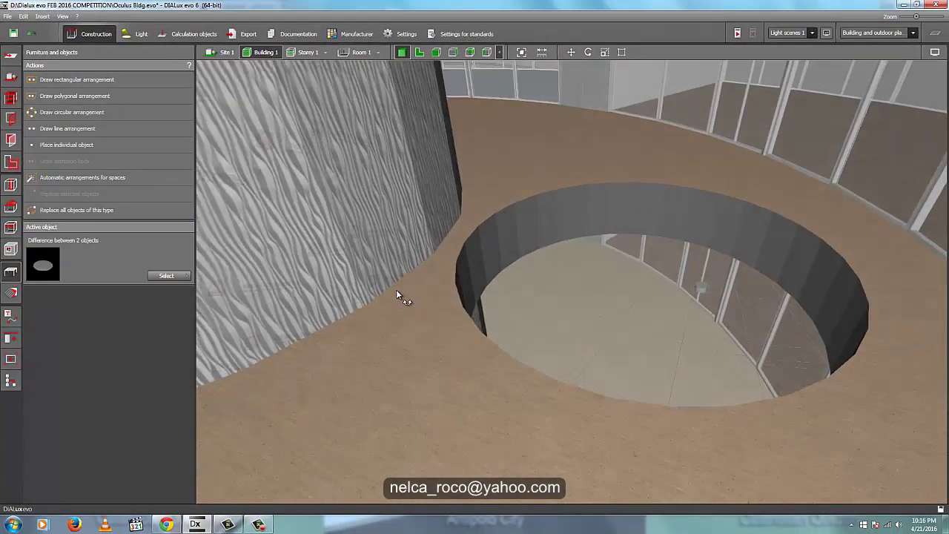
{"action": "left_click_drag", "start_coordinate": [397, 290], "coordinate": [475, 295]}
{"action": "scroll", "coordinate": [458, 328], "scroll_direction": "up", "scroll_amount": 3}
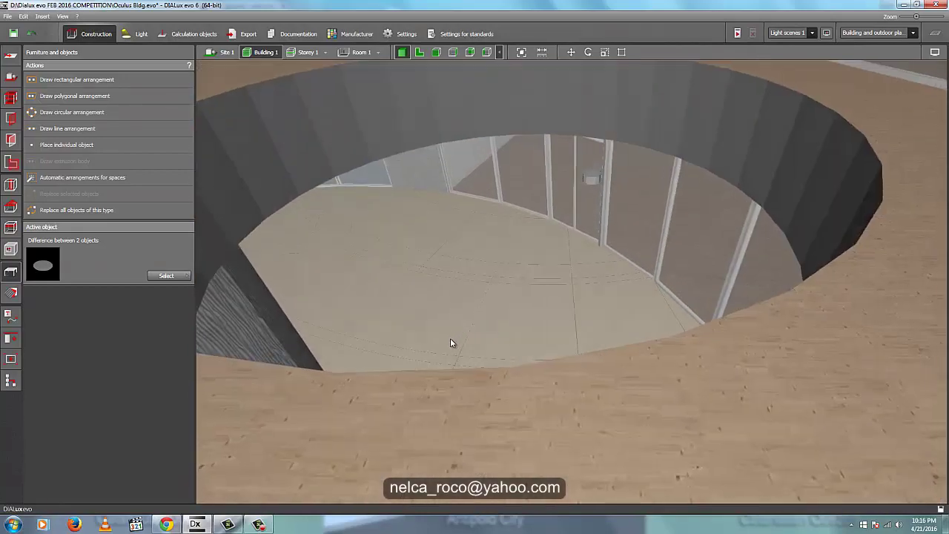
{"action": "left_click_drag", "start_coordinate": [450, 343], "coordinate": [335, 117]}
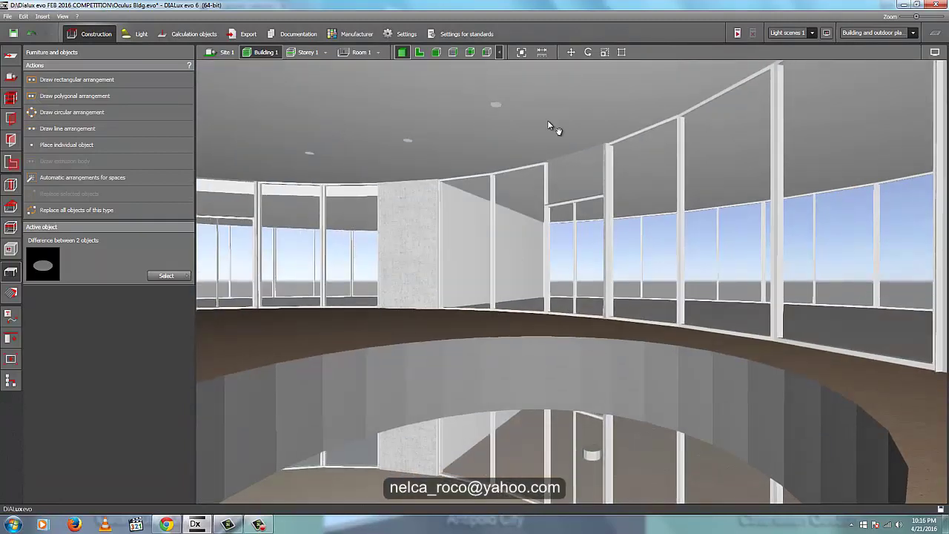
{"action": "left_click_drag", "start_coordinate": [548, 126], "coordinate": [370, 106]}
{"action": "left_click", "coordinate": [435, 53]}
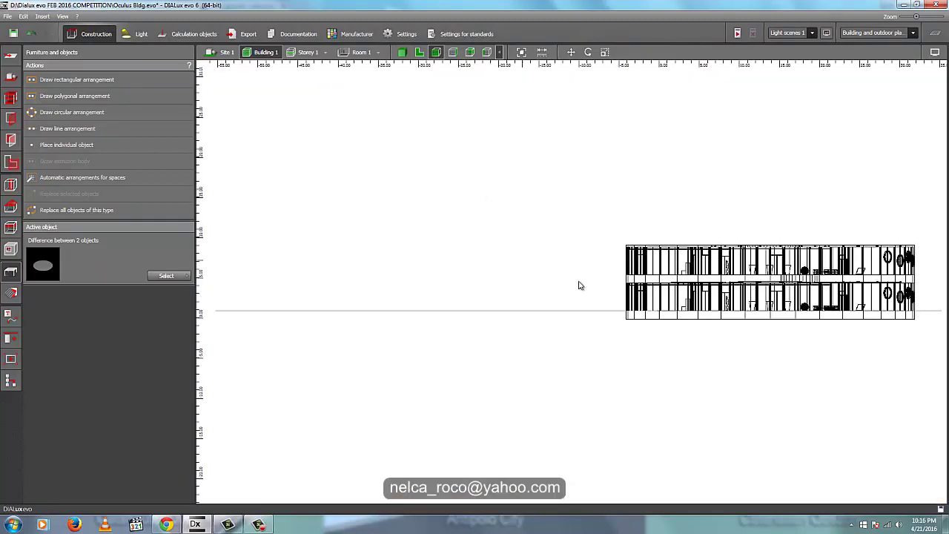
{"action": "left_click", "coordinate": [401, 52]}
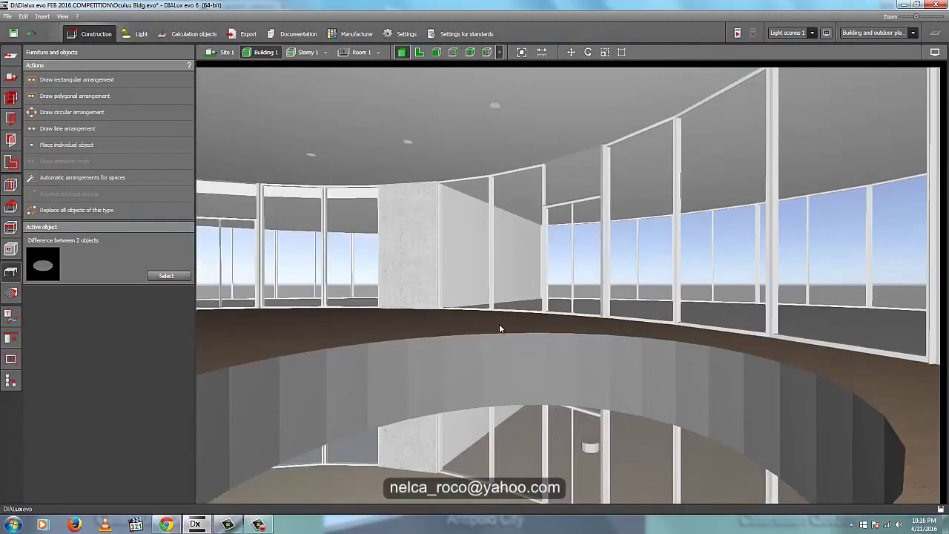
{"action": "left_click", "coordinate": [295, 55]}
{"action": "left_click", "coordinate": [266, 53]}
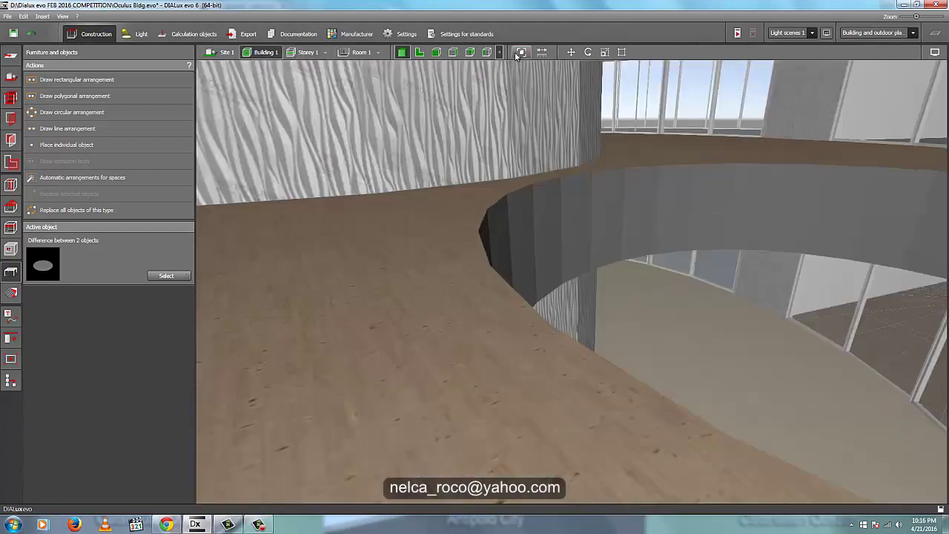
{"action": "left_click", "coordinate": [519, 54]}
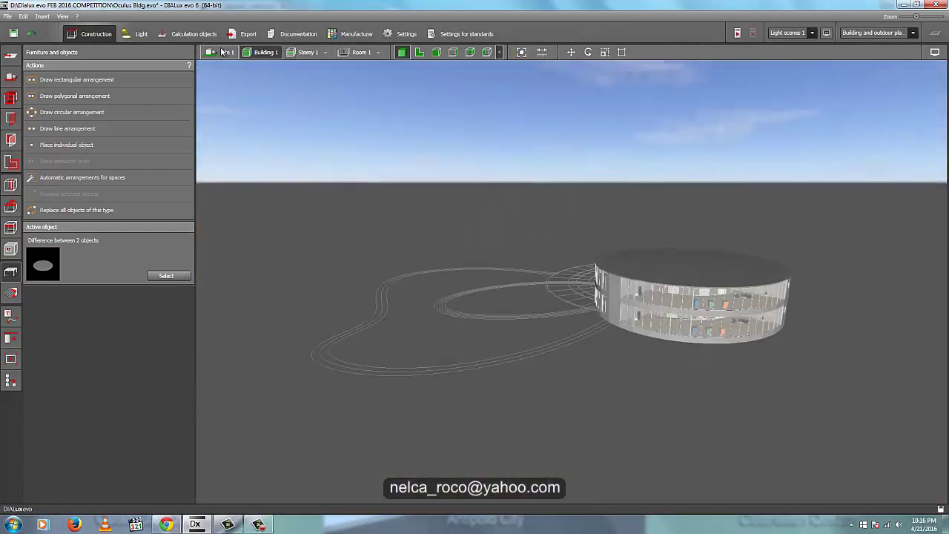
Step: Enter the lower storey's central room and examine the large ceiling opening from below, from several positions around the textured core
{"action": "right_click_drag", "start_coordinate": [515, 319], "coordinate": [502, 313]}
{"action": "scroll", "coordinate": [502, 314], "scroll_direction": "up", "scroll_amount": 5}
{"action": "middle_click_drag", "start_coordinate": [480, 326], "coordinate": [517, 226]}
{"action": "scroll", "coordinate": [517, 227], "scroll_direction": "up", "scroll_amount": 6}
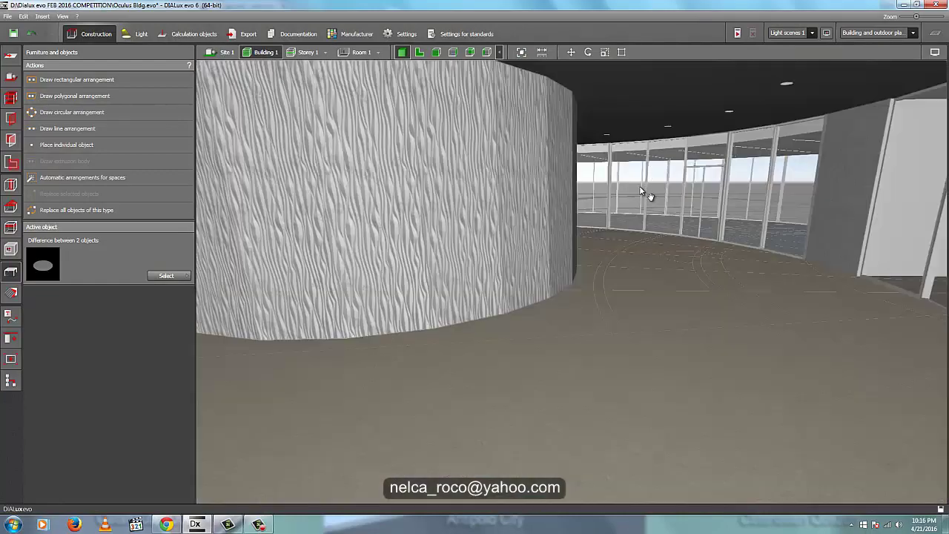
{"action": "middle_click_drag", "start_coordinate": [639, 185], "coordinate": [638, 191]}
{"action": "right_click_drag", "start_coordinate": [596, 186], "coordinate": [623, 168]}
{"action": "middle_click_drag", "start_coordinate": [623, 170], "coordinate": [639, 187]}
{"action": "right_click_drag", "start_coordinate": [546, 209], "coordinate": [551, 196]}
{"action": "scroll", "coordinate": [636, 177], "scroll_direction": "down", "scroll_amount": 4}
{"action": "middle_click_drag", "start_coordinate": [636, 177], "coordinate": [637, 190]}
{"action": "scroll", "coordinate": [638, 191], "scroll_direction": "up", "scroll_amount": 3}
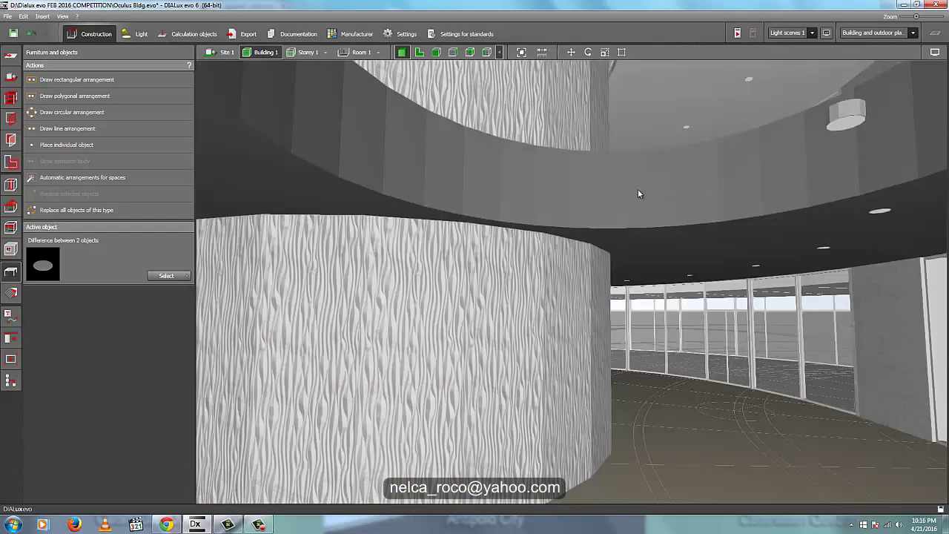
{"action": "scroll", "coordinate": [637, 191], "scroll_direction": "down", "scroll_amount": 3}
{"action": "scroll", "coordinate": [553, 218], "scroll_direction": "up", "scroll_amount": 3}
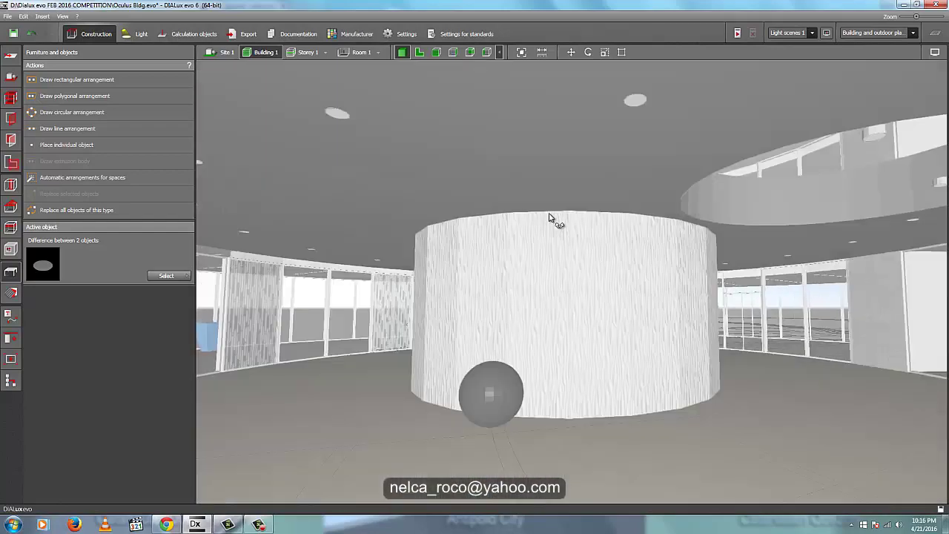
{"action": "middle_click_drag", "start_coordinate": [665, 239], "coordinate": [645, 229]}
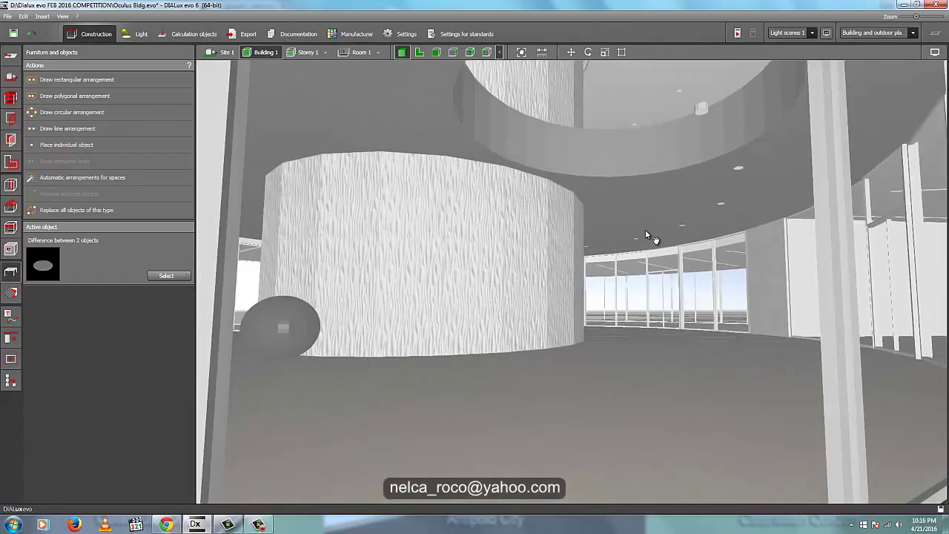
{"action": "scroll", "coordinate": [645, 228], "scroll_direction": "up", "scroll_amount": 3}
{"action": "scroll", "coordinate": [645, 227], "scroll_direction": "down", "scroll_amount": 3}
{"action": "right_click_drag", "start_coordinate": [602, 275], "coordinate": [656, 278]}
{"action": "scroll", "coordinate": [773, 276], "scroll_direction": "up", "scroll_amount": 3}
{"action": "scroll", "coordinate": [771, 276], "scroll_direction": "down", "scroll_amount": 3}
{"action": "middle_click_drag", "start_coordinate": [771, 276], "coordinate": [747, 273]}
{"action": "scroll", "coordinate": [750, 278], "scroll_direction": "down", "scroll_amount": 3}
{"action": "scroll", "coordinate": [755, 279], "scroll_direction": "up", "scroll_amount": 3}
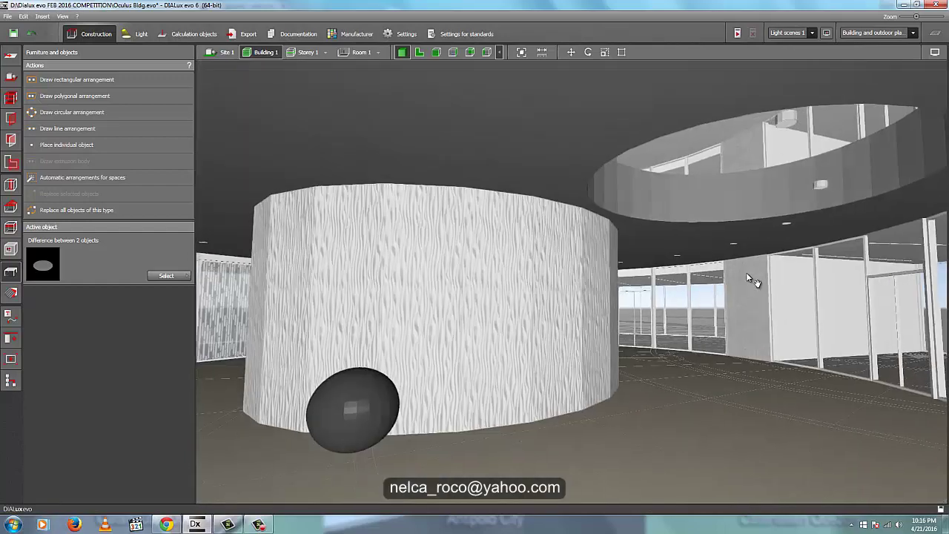
Step: Open the saved views and inspect the large ceiling opening from below, with the textured core and glazed wall in view
{"action": "left_click", "coordinate": [11, 358]}
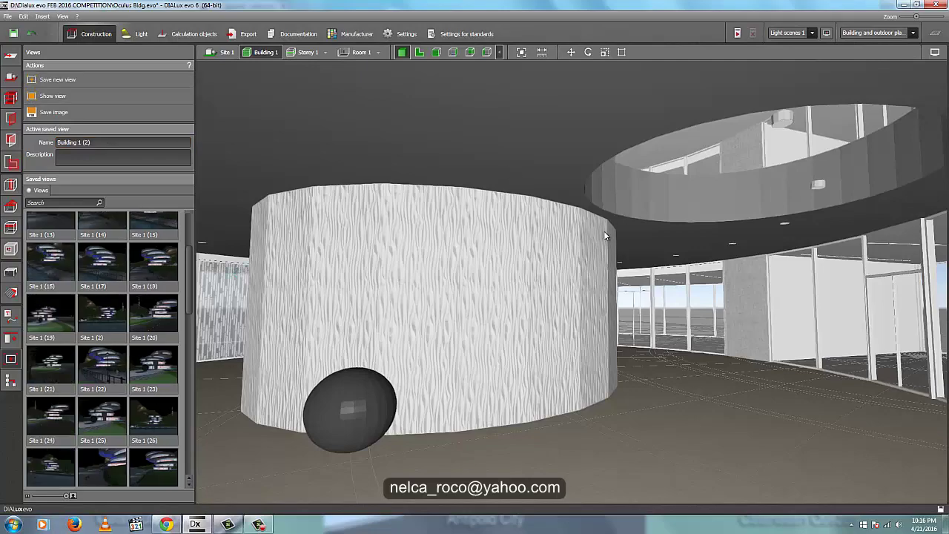
{"action": "middle_click_drag", "start_coordinate": [605, 231], "coordinate": [610, 185]}
{"action": "scroll", "coordinate": [570, 218], "scroll_direction": "down", "scroll_amount": 3}
{"action": "scroll", "coordinate": [610, 185], "scroll_direction": "up", "scroll_amount": 3}
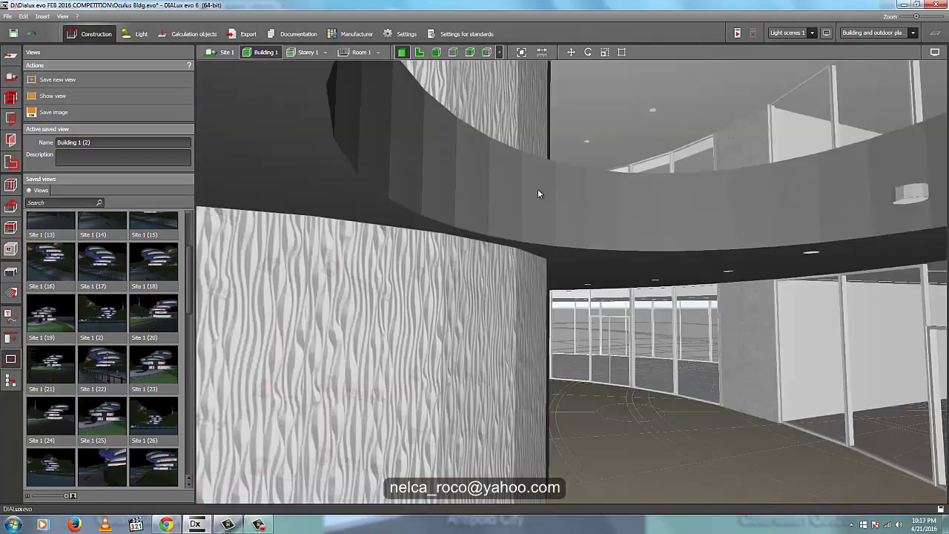
{"action": "scroll", "coordinate": [471, 224], "scroll_direction": "down", "scroll_amount": 3}
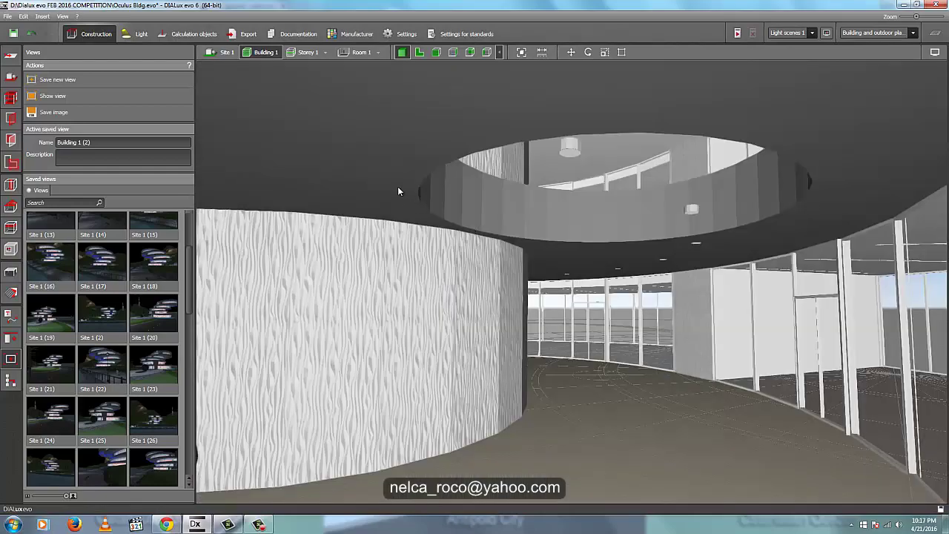
{"action": "right_click_drag", "start_coordinate": [398, 187], "coordinate": [405, 188]}
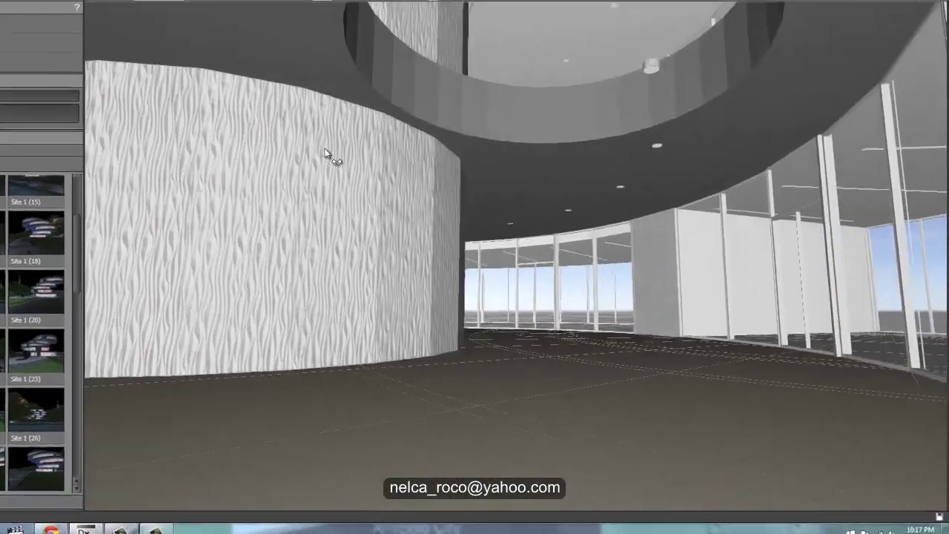
{"action": "right_click_drag", "start_coordinate": [325, 149], "coordinate": [326, 152]}
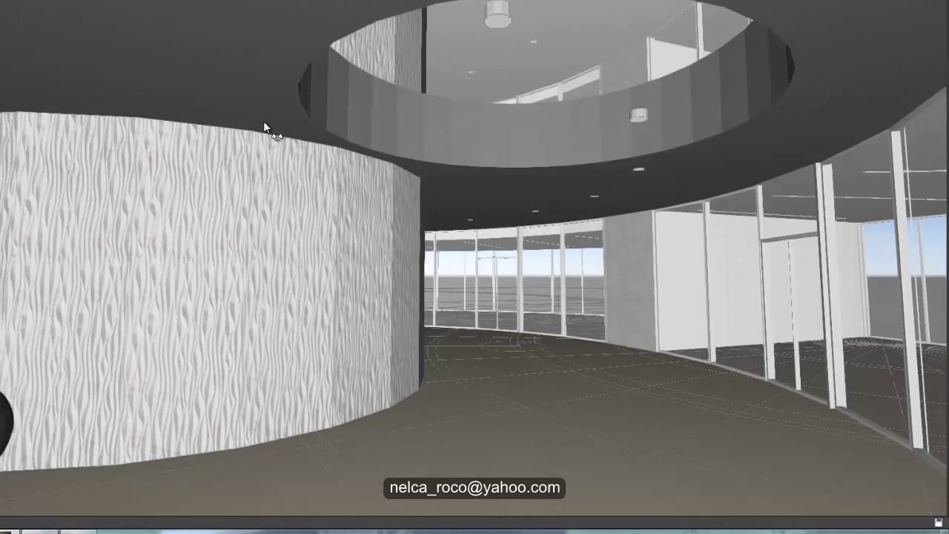
{"action": "scroll", "coordinate": [263, 121], "scroll_direction": "up", "scroll_amount": 2}
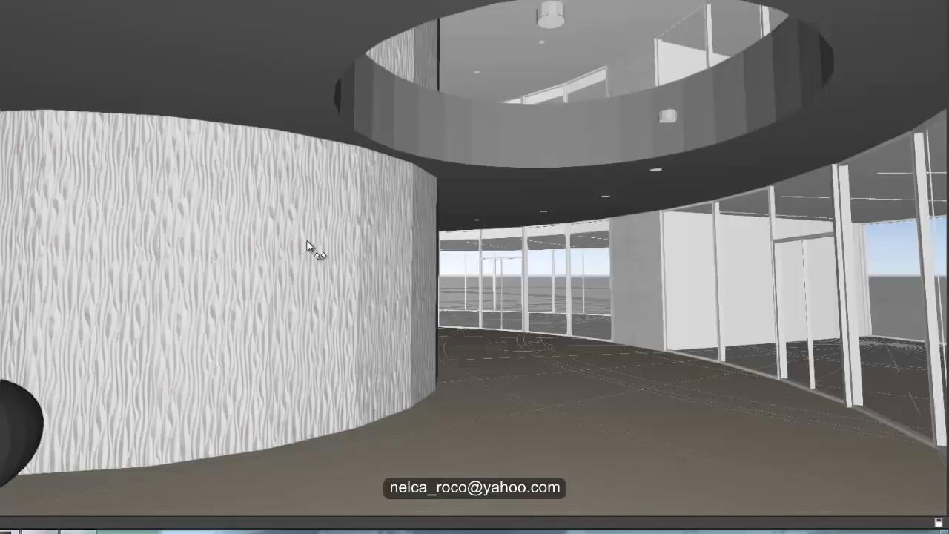
Step: Examine the large circular opening beside the textured core from the lower storey, from the upper storey and at the slab between them
{"action": "mouse_move", "coordinate": [314, 248]}
{"action": "left_mouse_down"}
{"action": "mouse_move", "coordinate": [309, 229]}
{"action": "mouse_move", "coordinate": [337, 244]}
{"action": "mouse_move", "coordinate": [301, 229]}
{"action": "mouse_move", "coordinate": [310, 233]}
{"action": "left_mouse_up"}
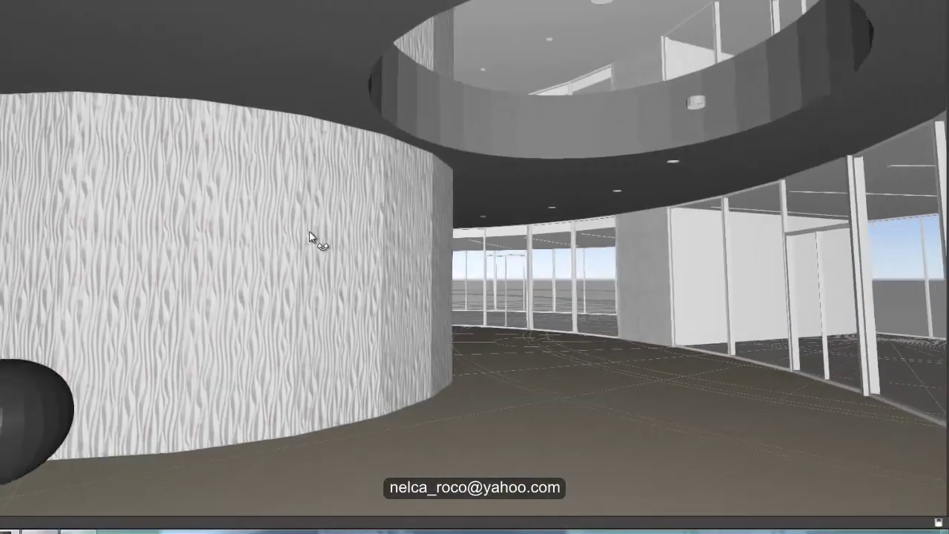
{"action": "key", "text": "a"}
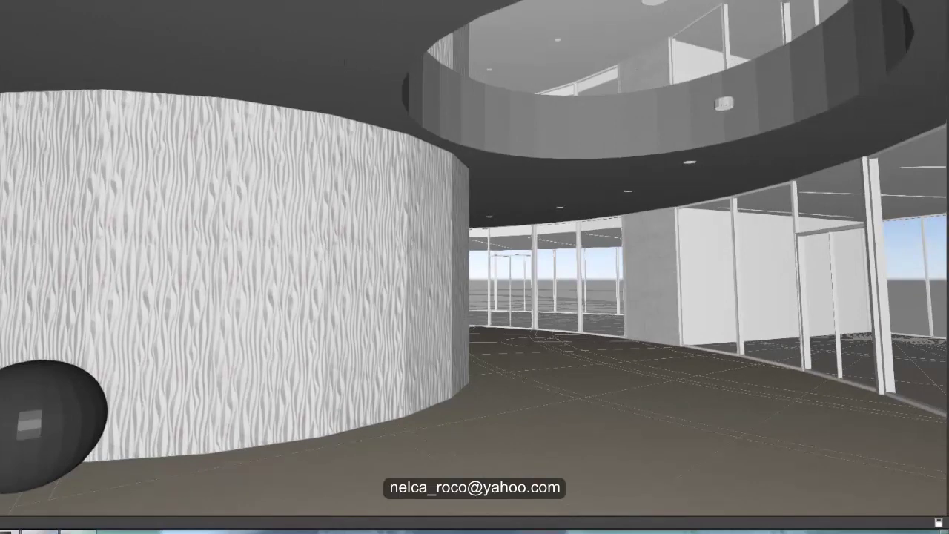
{"action": "left_click_drag", "start_coordinate": [317, 46], "coordinate": [316, 53]}
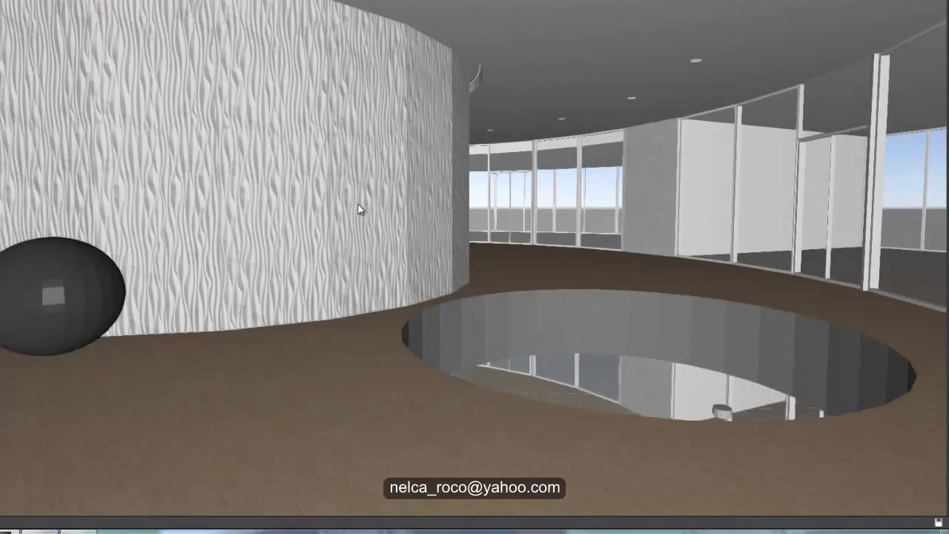
{"action": "left_click_drag", "start_coordinate": [305, 235], "coordinate": [310, 208]}
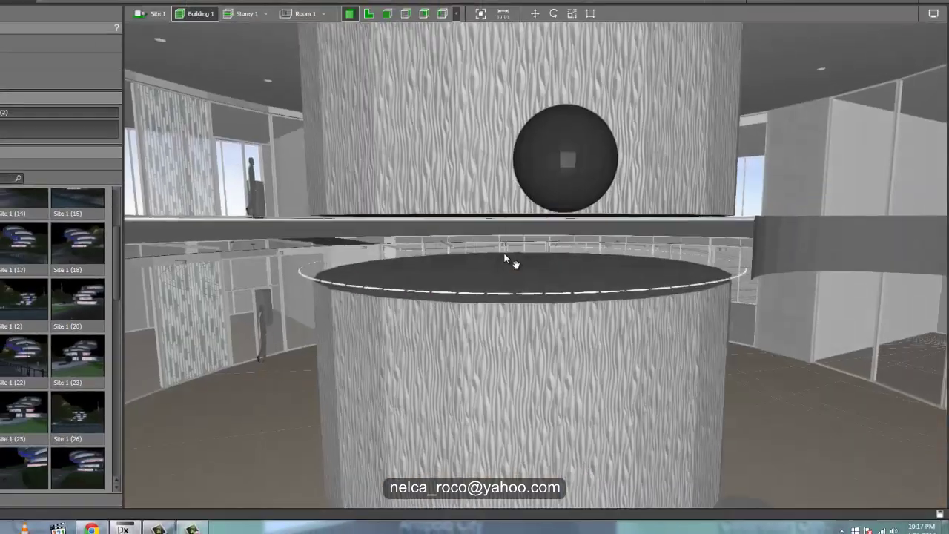
{"action": "middle_click_drag", "start_coordinate": [504, 258], "coordinate": [510, 263]}
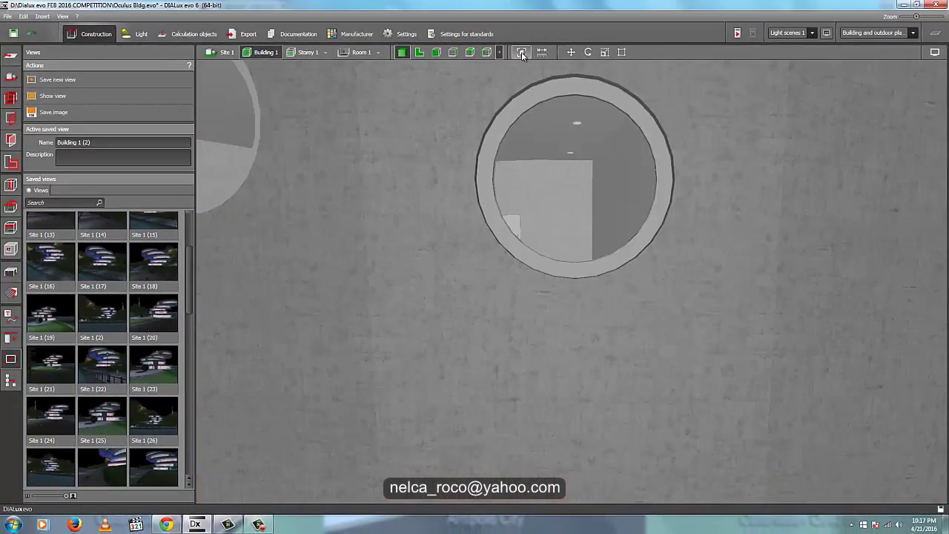
Step: Draw a 32-segment circular cutout about 3.95 m across in the blue-grey floor of the upper storey's outer glazed room
{"action": "left_click", "coordinate": [522, 55]}
{"action": "right_click_drag", "start_coordinate": [460, 222], "coordinate": [499, 319]}
{"action": "scroll", "coordinate": [704, 295], "scroll_direction": "up", "scroll_amount": 5}
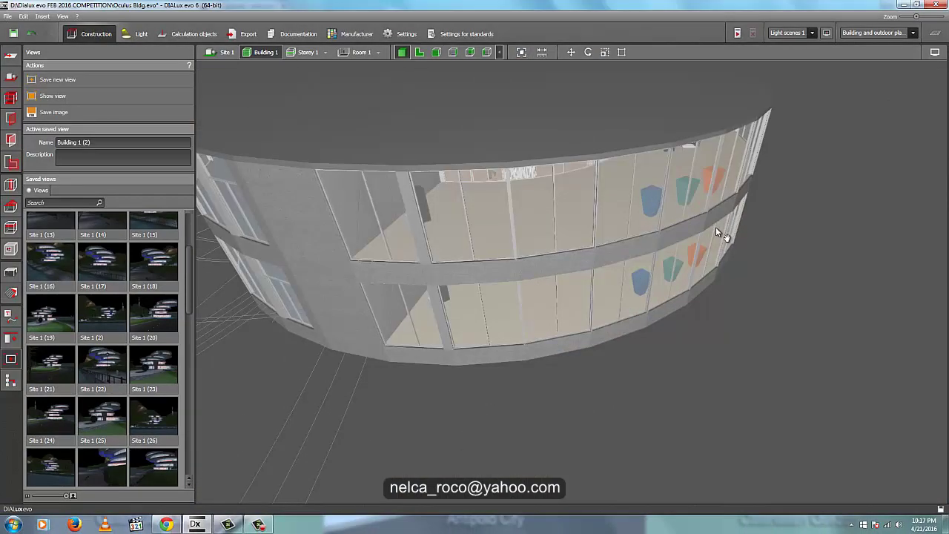
{"action": "left_click_drag", "start_coordinate": [715, 226], "coordinate": [580, 175]}
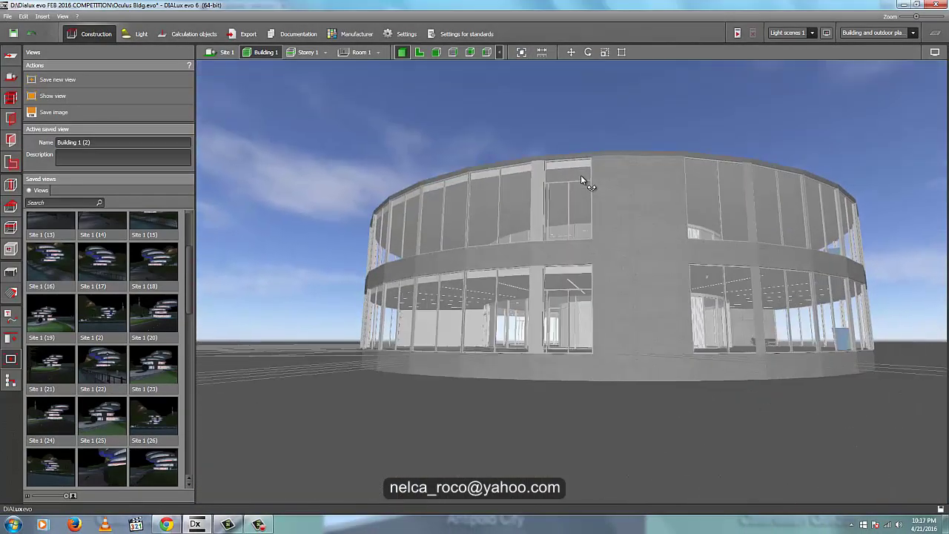
{"action": "scroll", "coordinate": [515, 269], "scroll_direction": "up", "scroll_amount": 10}
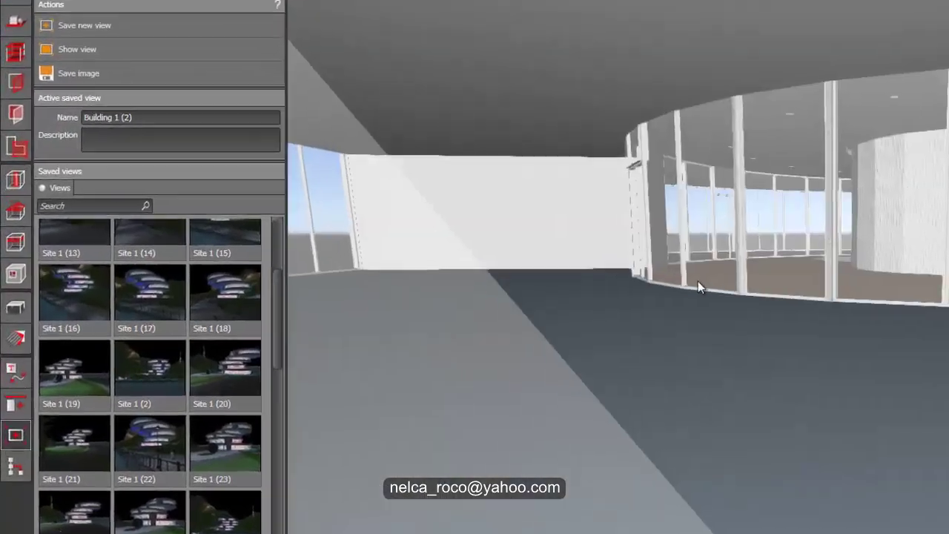
{"action": "left_click_drag", "start_coordinate": [697, 281], "coordinate": [585, 407]}
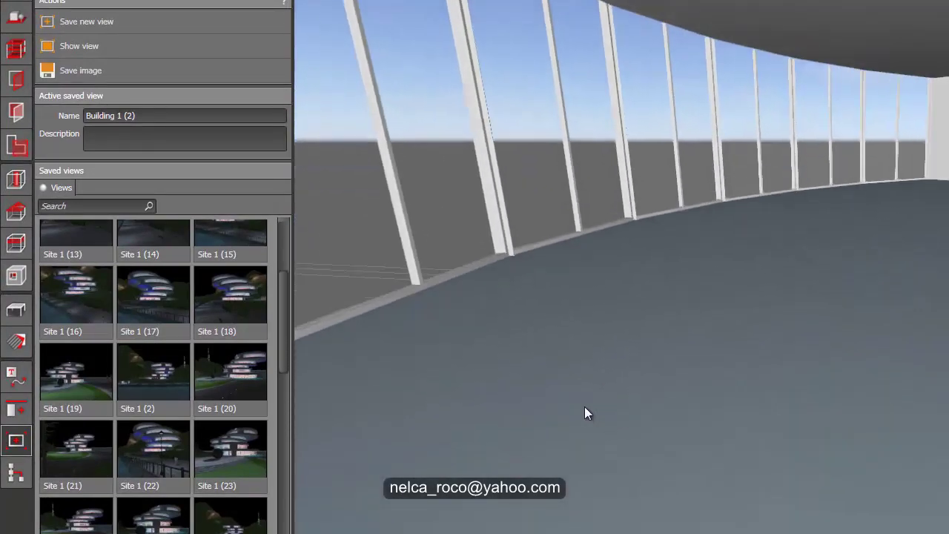
{"action": "left_click", "coordinate": [12, 285]}
{"action": "left_click", "coordinate": [74, 46]}
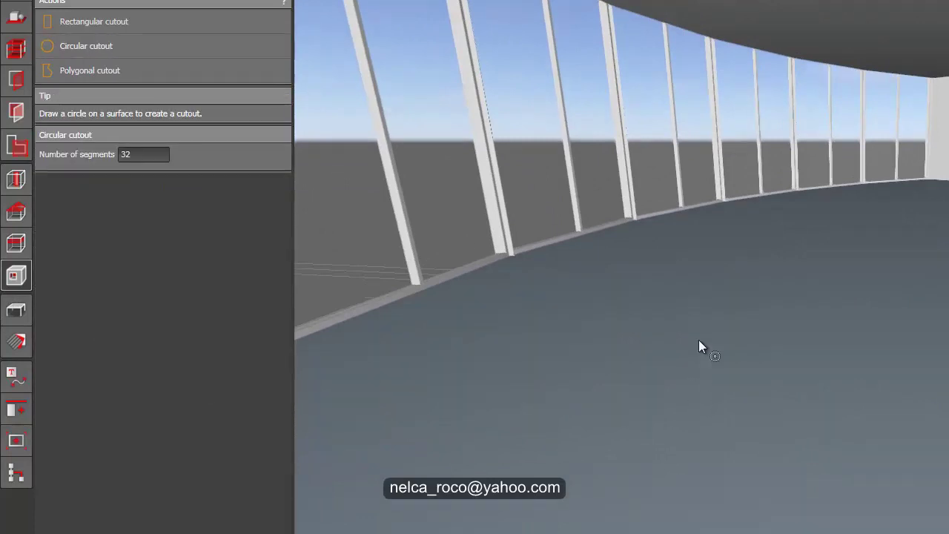
{"action": "left_click", "coordinate": [698, 339]}
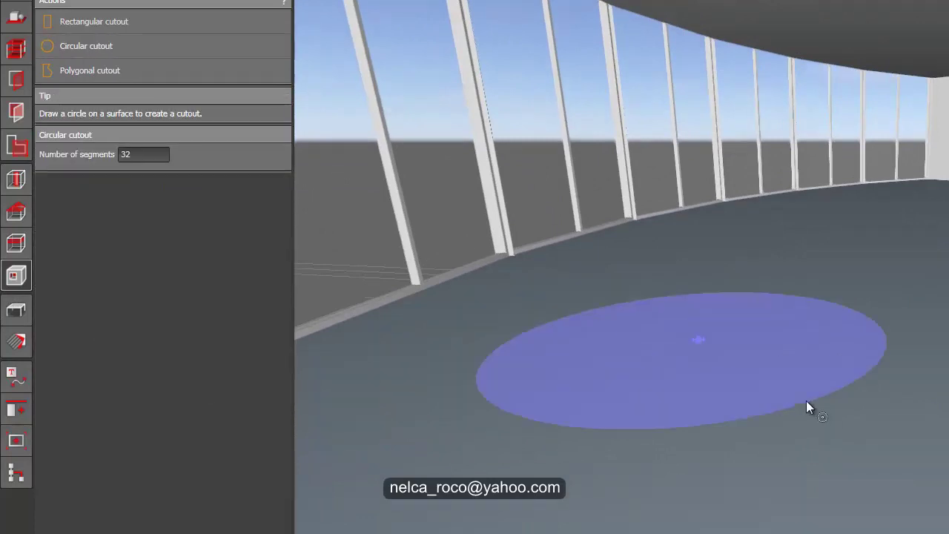
{"action": "left_click", "coordinate": [791, 501]}
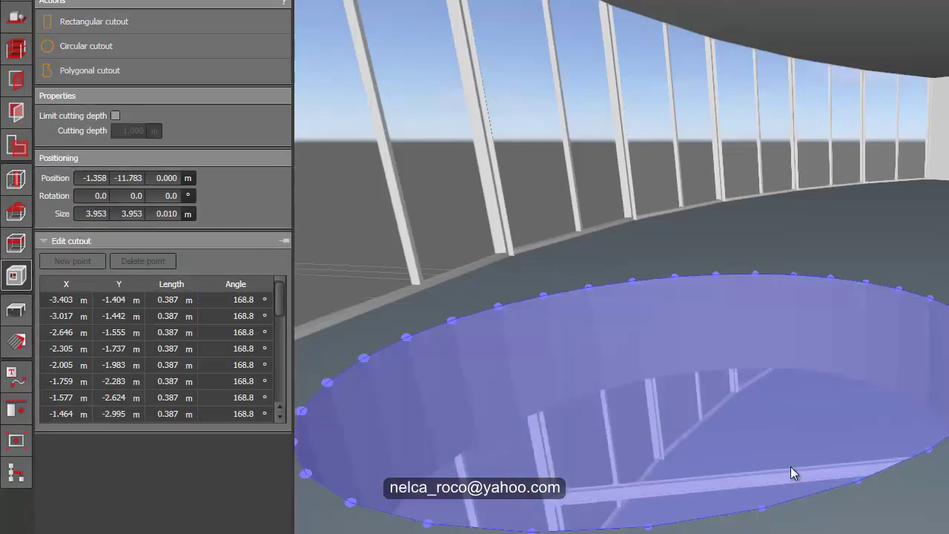
Step: Apply the beige painted texture material to the lower storey's floor beneath the new circular opening
{"action": "left_click", "coordinate": [21, 315]}
{"action": "middle_click_drag", "start_coordinate": [692, 255], "coordinate": [739, 381]}
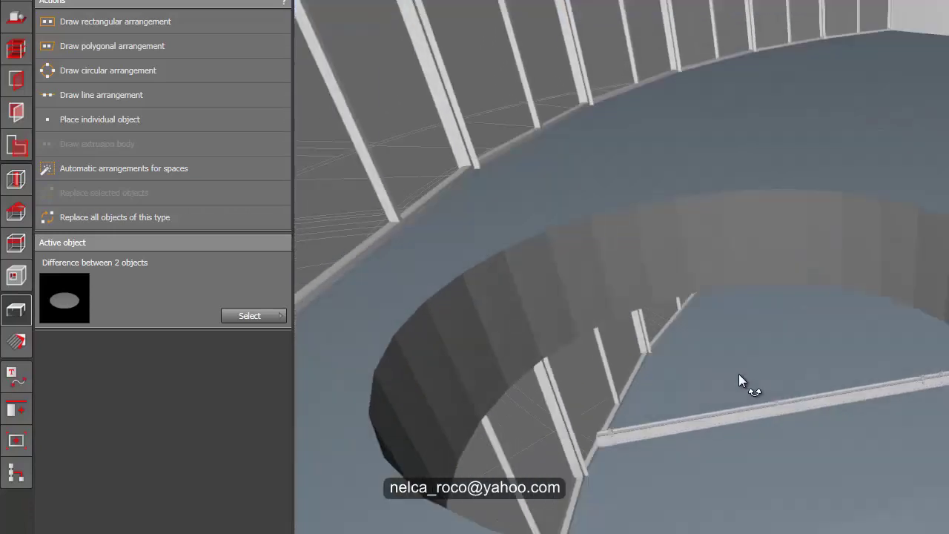
{"action": "left_click", "coordinate": [17, 341]}
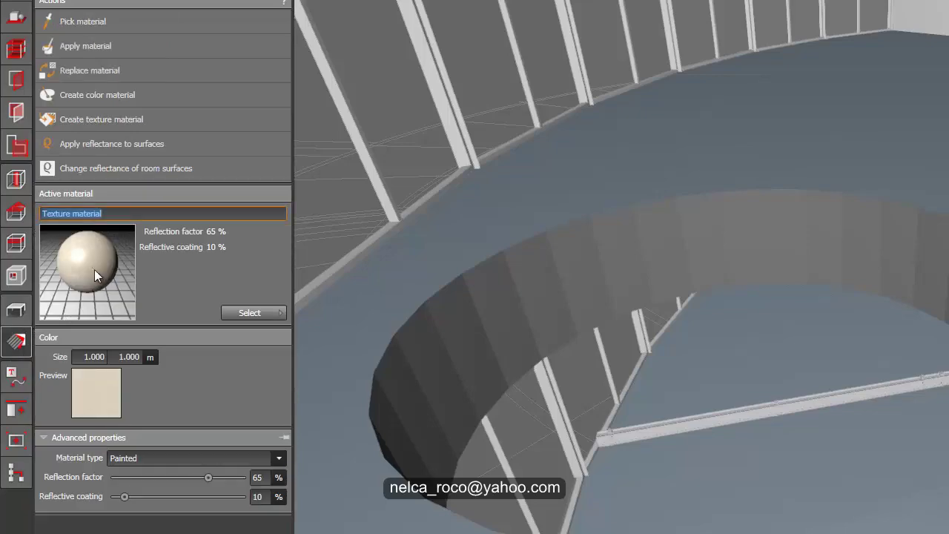
{"action": "left_click", "coordinate": [100, 50]}
{"action": "left_click", "coordinate": [792, 347]}
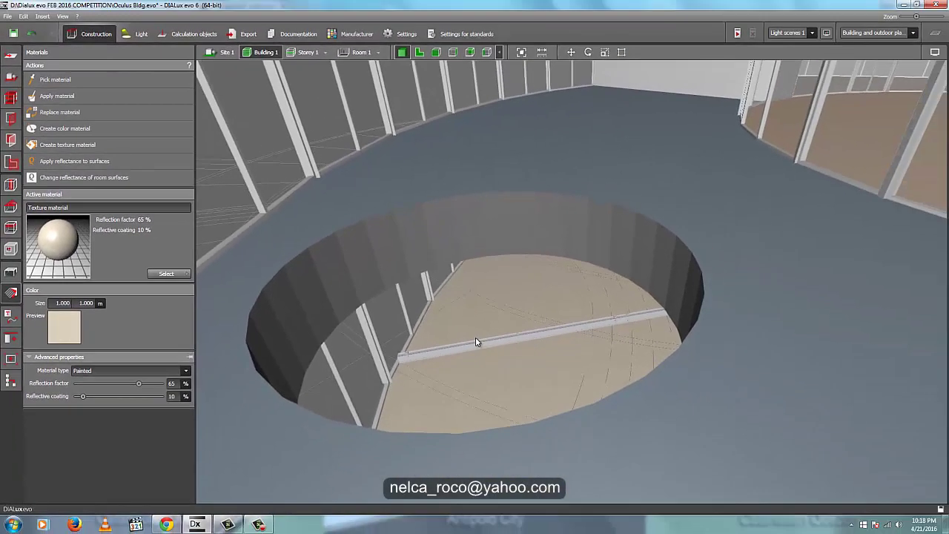
Step: Examine the new opening from the upper storey, and inspect the lower room's ceiling beneath it through the outer glazing
{"action": "middle_click_drag", "start_coordinate": [589, 372], "coordinate": [784, 0]}
{"action": "middle_click_drag", "start_coordinate": [483, 263], "coordinate": [605, 369]}
{"action": "scroll", "coordinate": [605, 367], "scroll_direction": "up", "scroll_amount": 2}
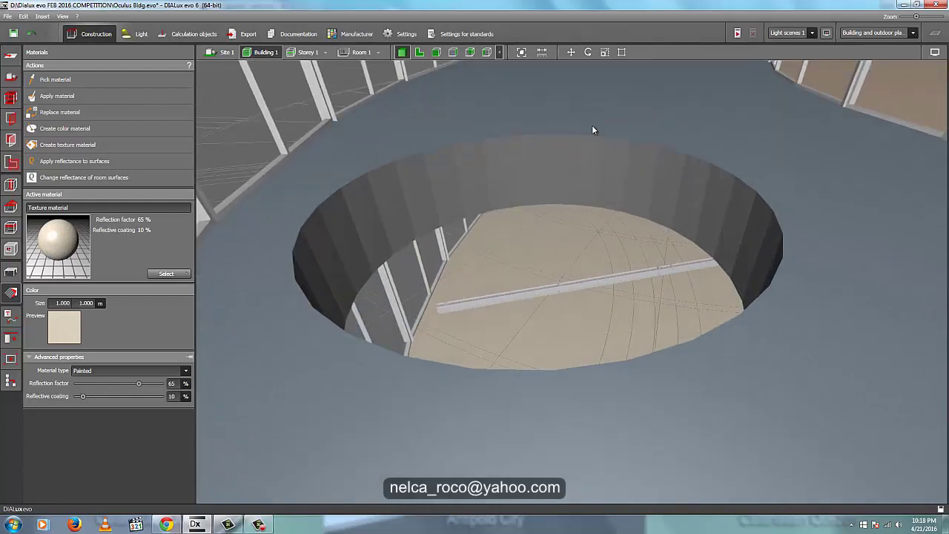
{"action": "left_click", "coordinate": [520, 54]}
{"action": "scroll", "coordinate": [610, 313], "scroll_direction": "up", "scroll_amount": 5}
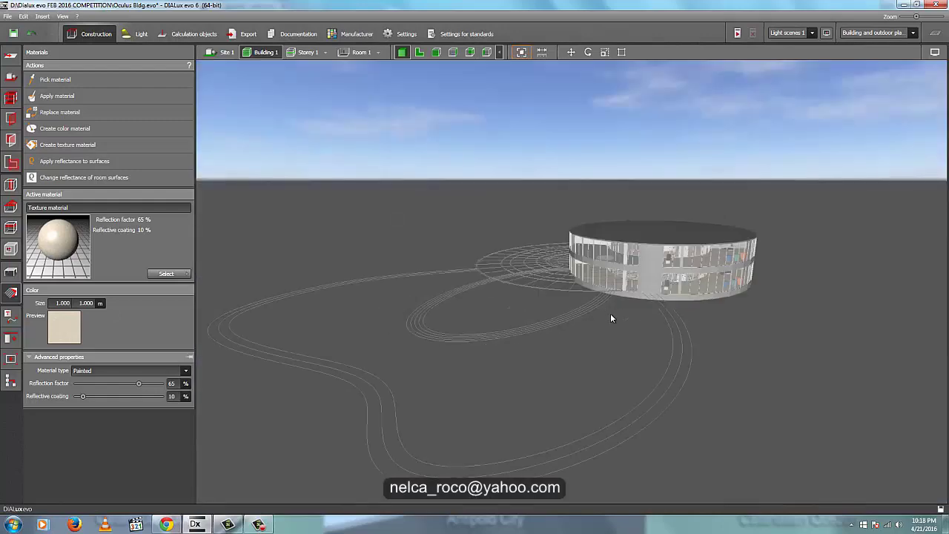
{"action": "scroll", "coordinate": [601, 278], "scroll_direction": "up", "scroll_amount": 8}
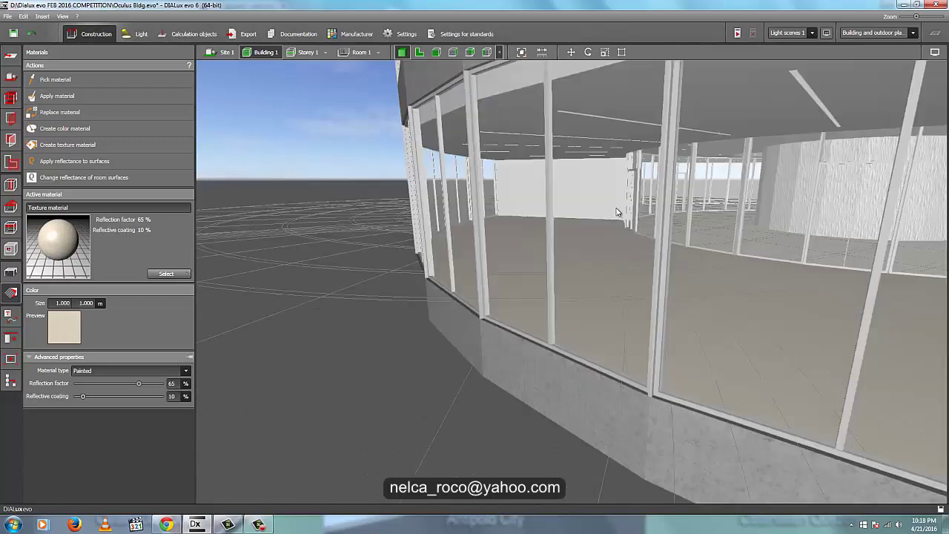
{"action": "scroll", "coordinate": [628, 208], "scroll_direction": "up", "scroll_amount": 8}
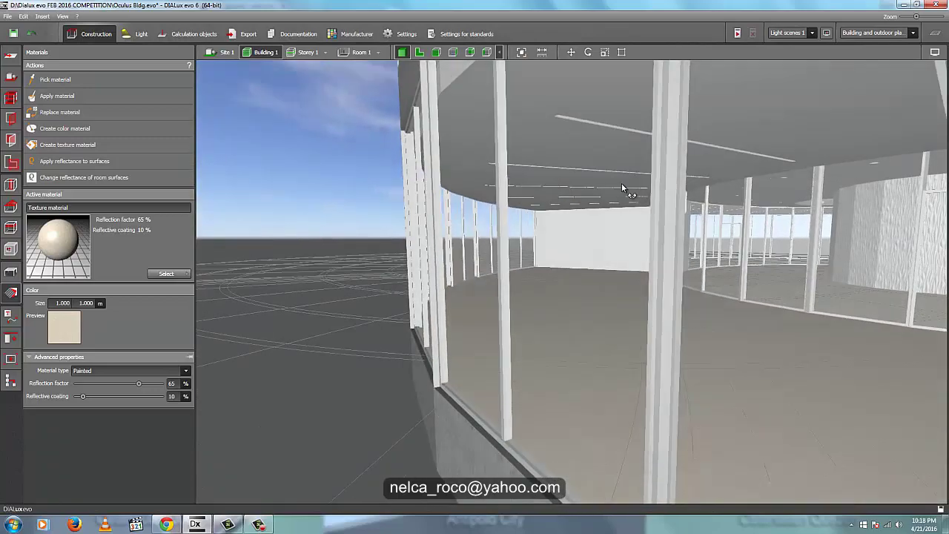
{"action": "scroll", "coordinate": [661, 158], "scroll_direction": "up", "scroll_amount": 10}
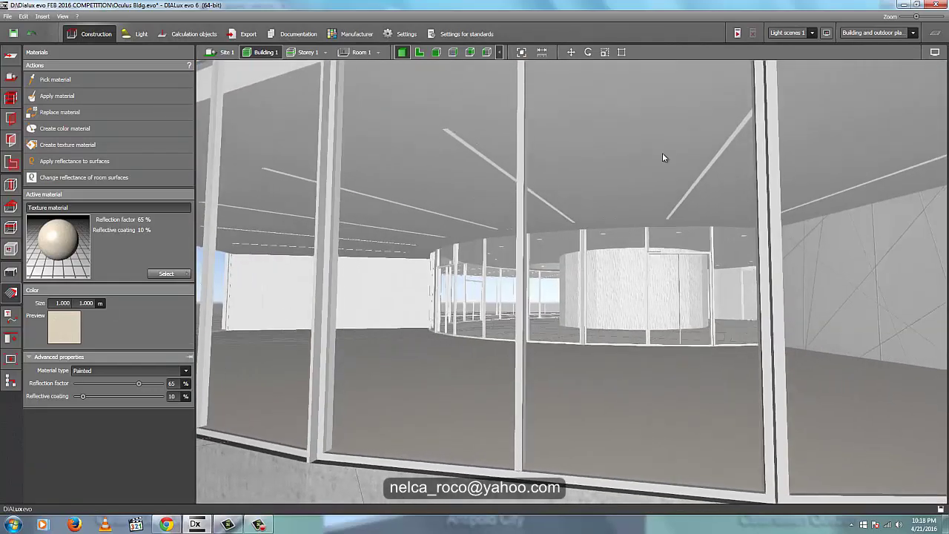
{"action": "right_click_drag", "start_coordinate": [628, 139], "coordinate": [626, 157]}
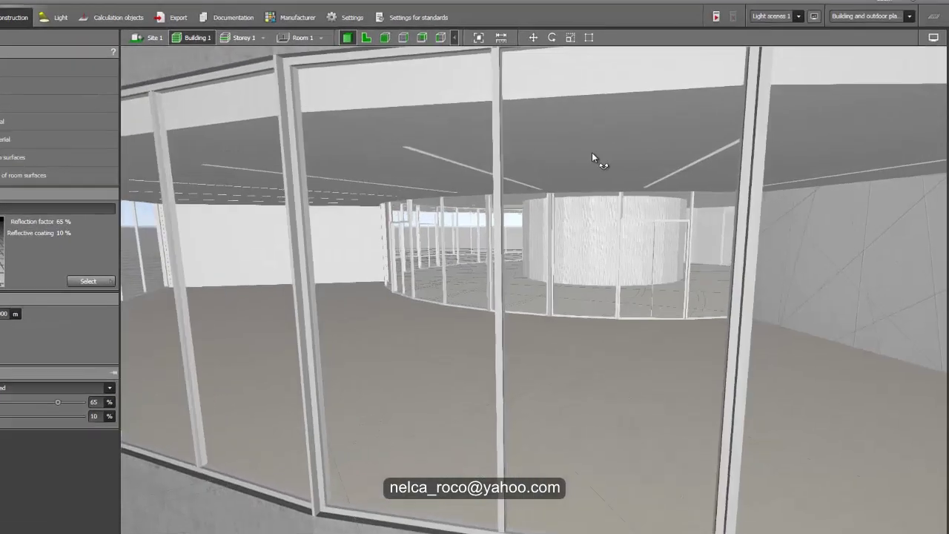
{"action": "middle_click_drag", "start_coordinate": [620, 175], "coordinate": [607, 379]}
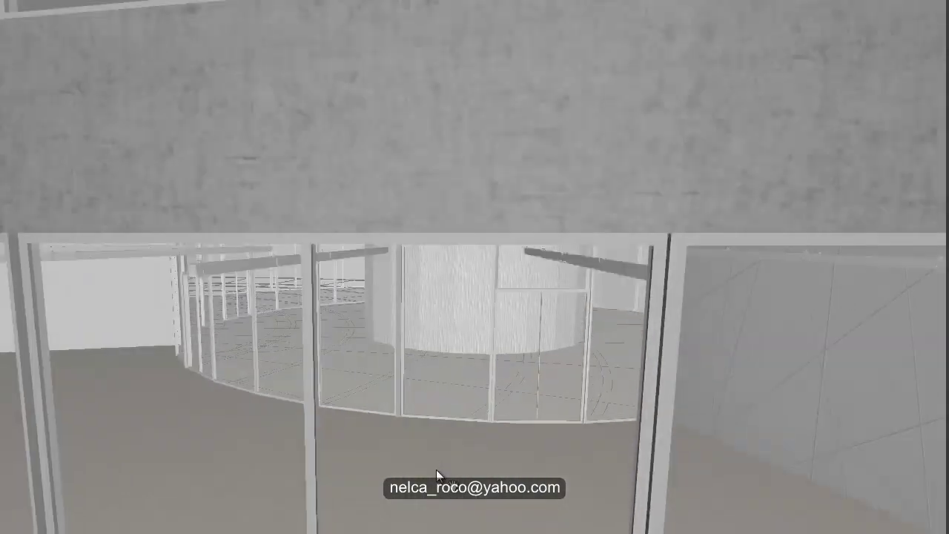
{"action": "middle_click_drag", "start_coordinate": [437, 472], "coordinate": [432, 307]}
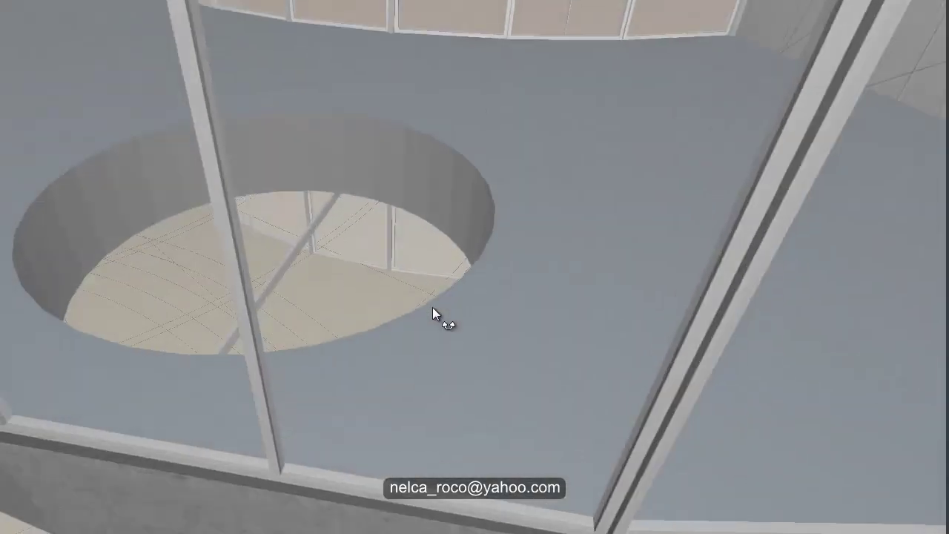
{"action": "middle_click_drag", "start_coordinate": [425, 406], "coordinate": [405, 192]}
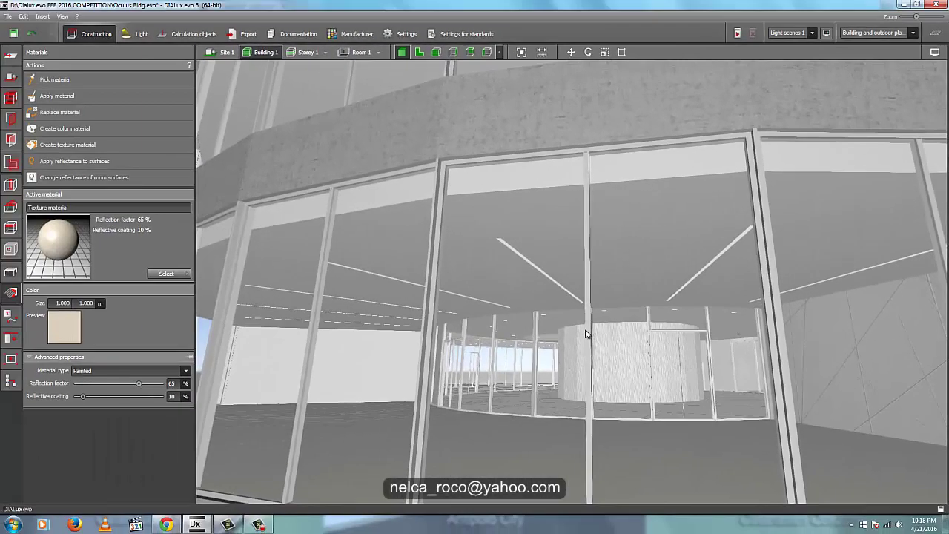
Step: Delete the suspended ceiling in the lower storey's outer glazed room beneath the new circular opening
{"action": "scroll", "coordinate": [489, 272], "scroll_direction": "up", "scroll_amount": 8}
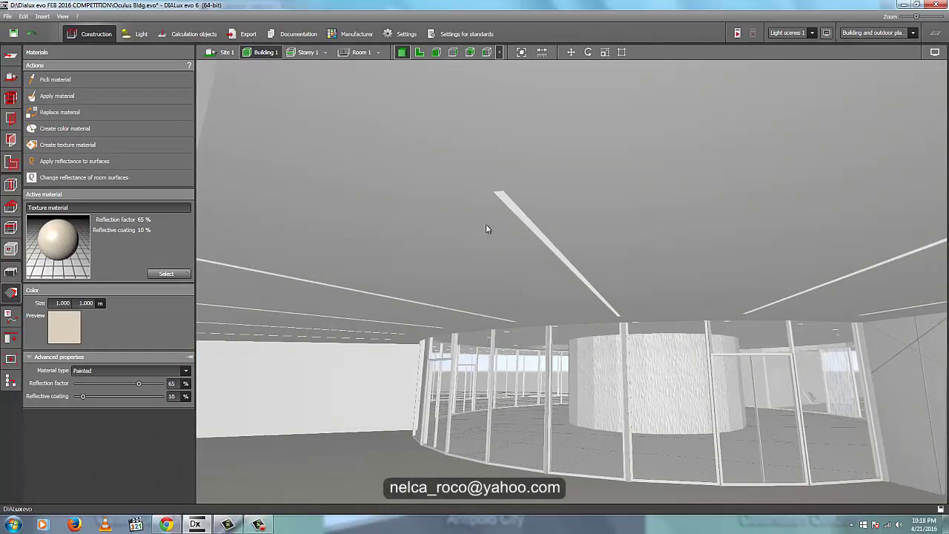
{"action": "right_click_drag", "start_coordinate": [486, 226], "coordinate": [771, 251]}
{"action": "left_click_drag", "start_coordinate": [282, 213], "coordinate": [520, 233]}
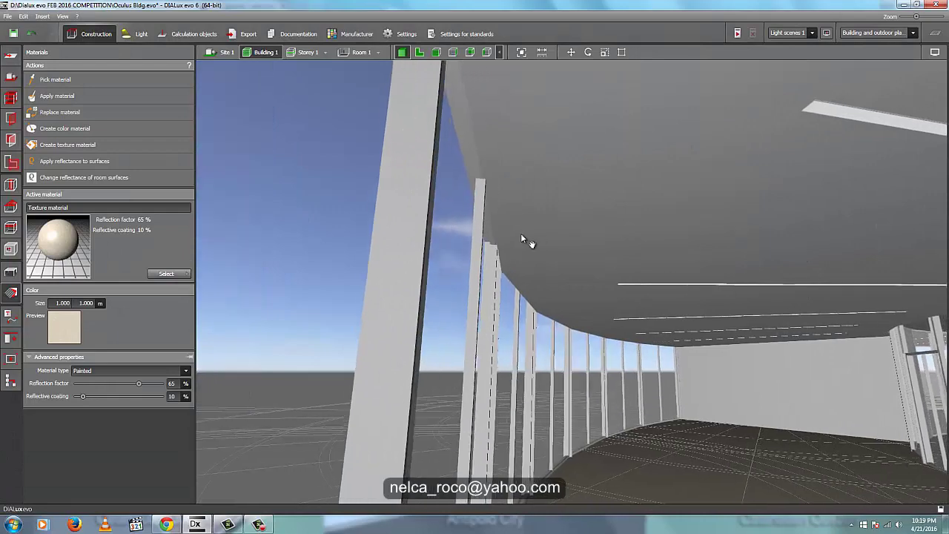
{"action": "left_click", "coordinate": [10, 226]}
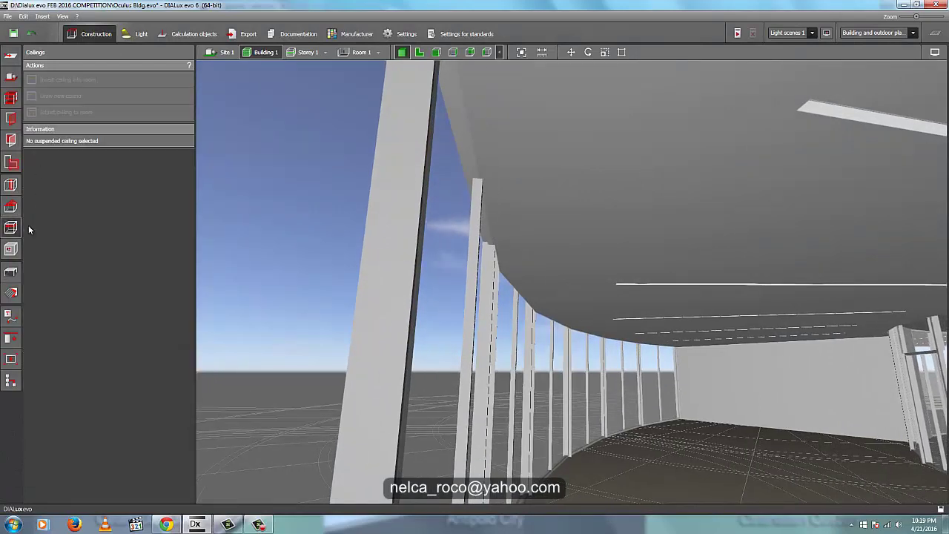
{"action": "left_click", "coordinate": [649, 241]}
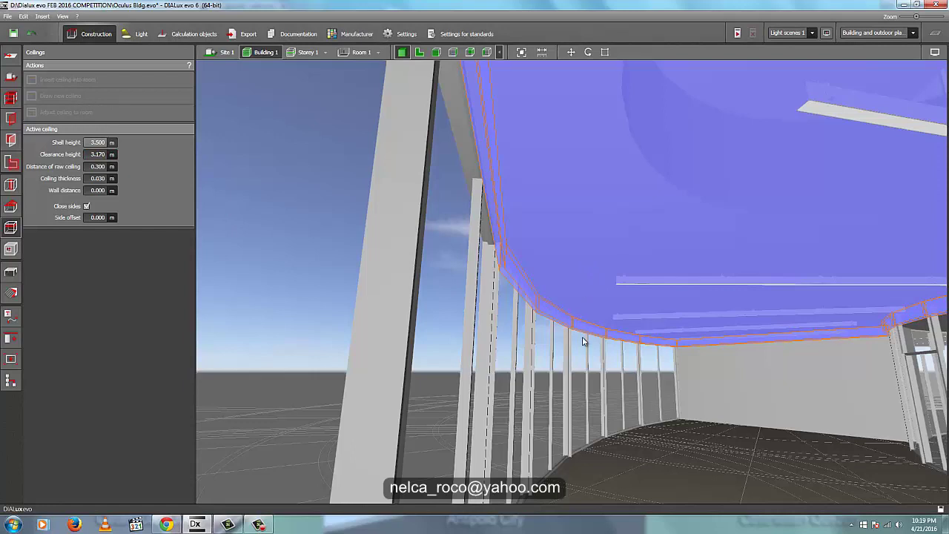
{"action": "key", "text": "Delete"}
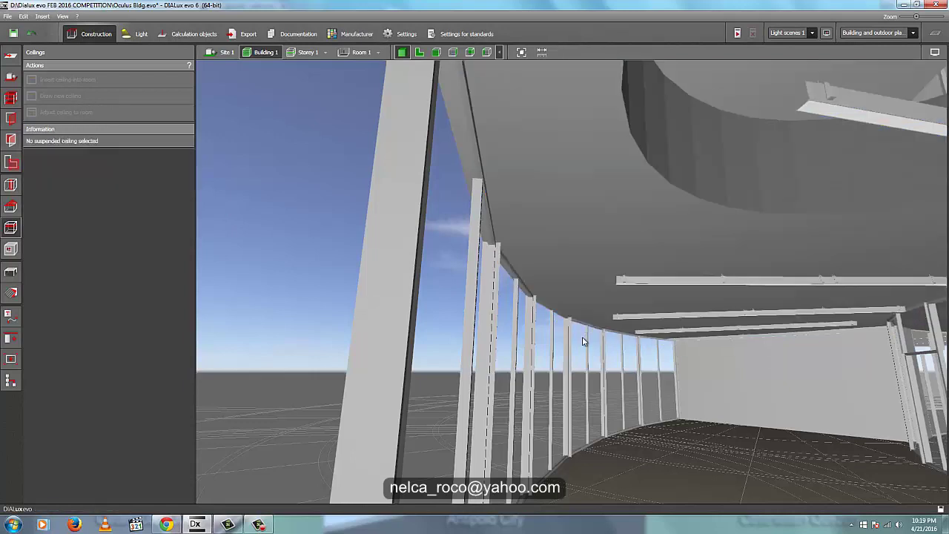
Step: Inspect the uncovered opening from below, and view both storeys around it through the curved glazed facade from outside
{"action": "left_click_drag", "start_coordinate": [470, 271], "coordinate": [382, 289]}
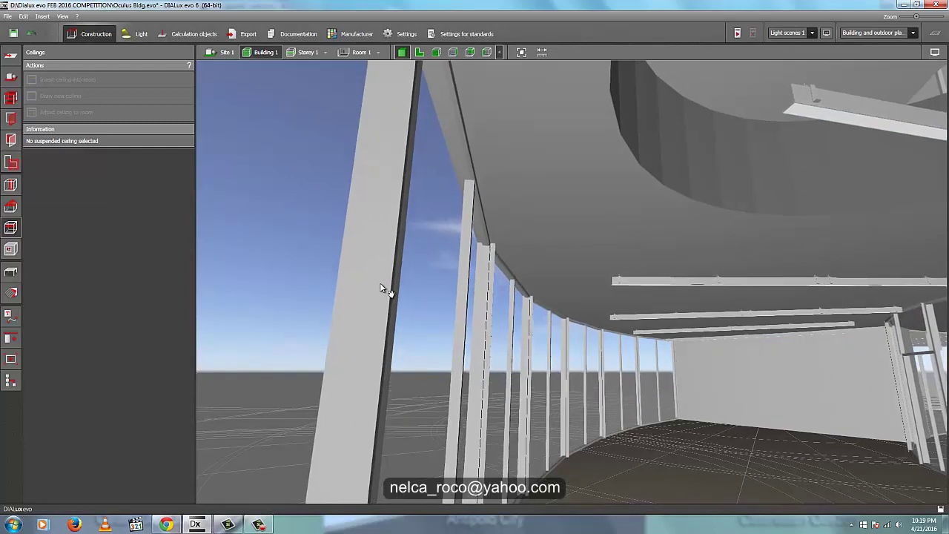
{"action": "left_click", "coordinate": [522, 52]}
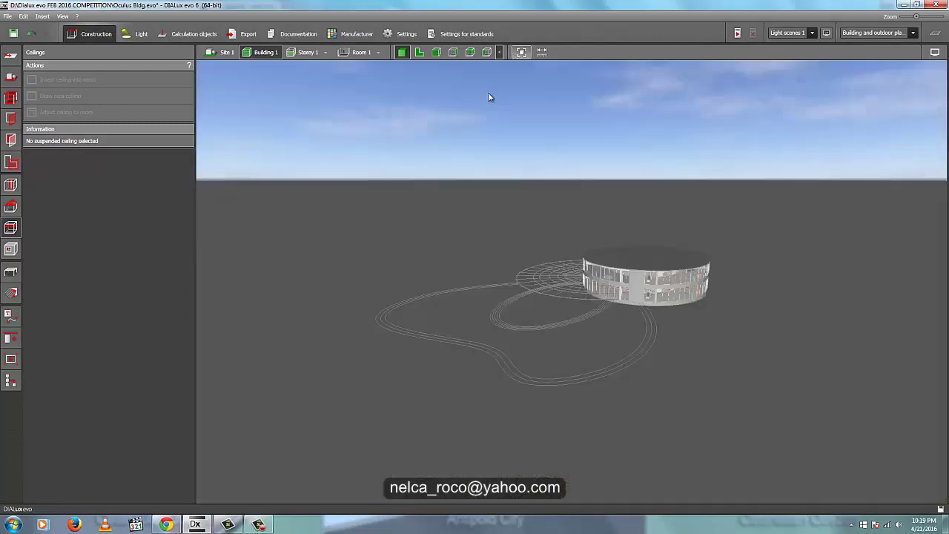
{"action": "scroll", "coordinate": [591, 290], "scroll_direction": "up", "scroll_amount": 5}
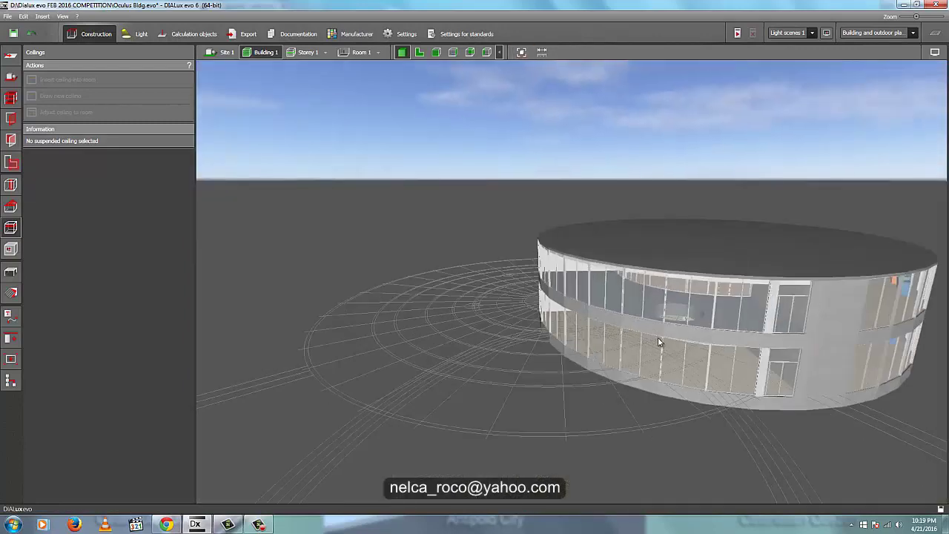
{"action": "scroll", "coordinate": [659, 342], "scroll_direction": "up", "scroll_amount": 8}
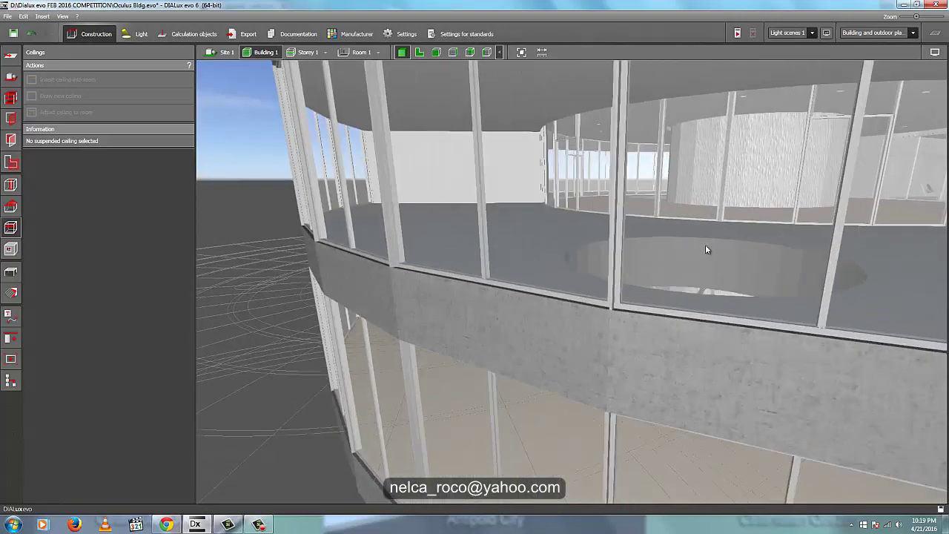
{"action": "middle_click_drag", "start_coordinate": [705, 245], "coordinate": [204, 334]}
{"action": "middle_click_drag", "start_coordinate": [638, 332], "coordinate": [721, 96]}
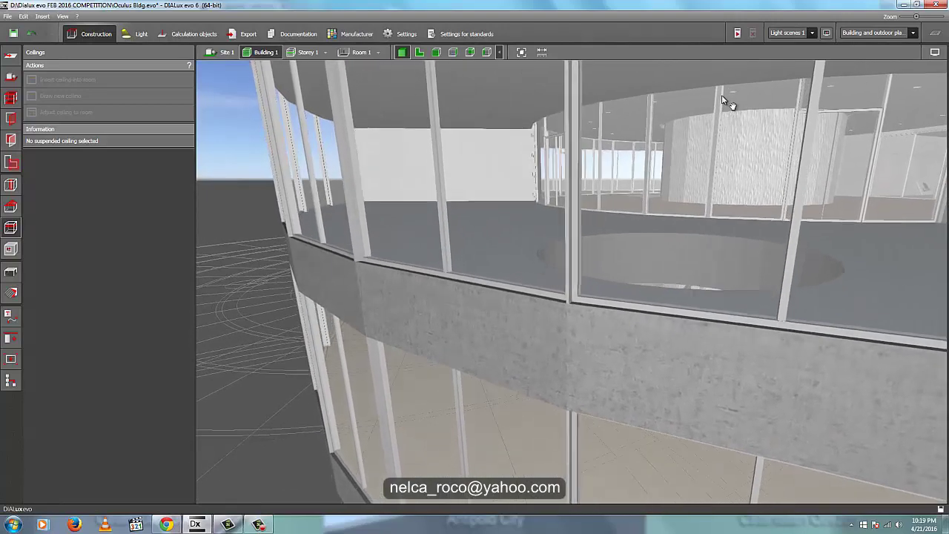
{"action": "left_click_drag", "start_coordinate": [725, 102], "coordinate": [657, 104]}
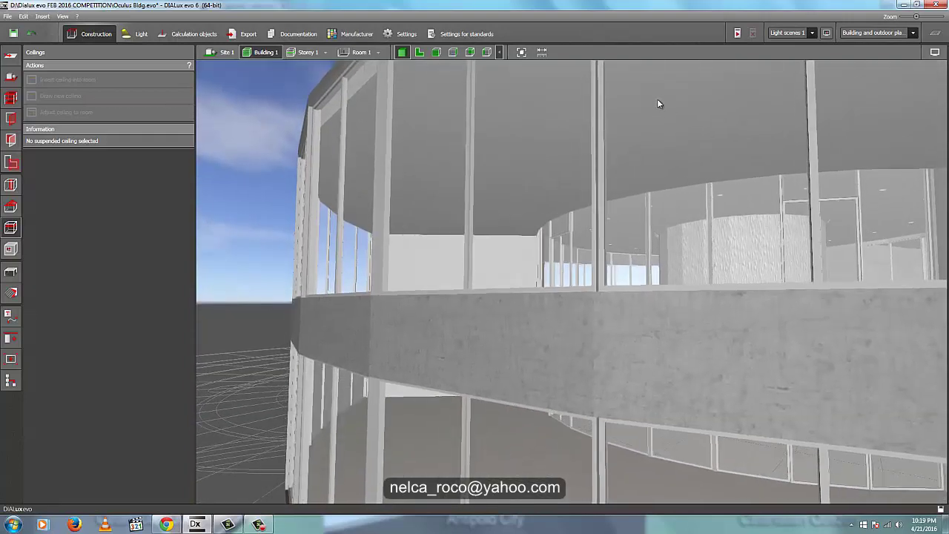
Step: At site level, draw a circular cutout about 10.98 m in diameter through the building's roof
{"action": "left_click_drag", "start_coordinate": [626, 189], "coordinate": [509, 62]}
{"action": "left_click", "coordinate": [521, 52]}
{"action": "left_click", "coordinate": [222, 51]}
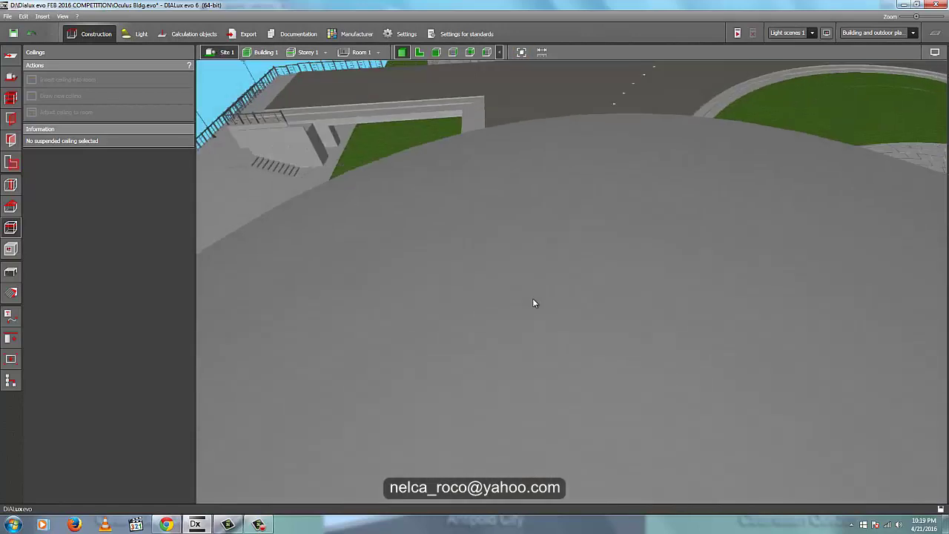
{"action": "left_click_drag", "start_coordinate": [532, 298], "coordinate": [479, 303]}
{"action": "left_click_drag", "start_coordinate": [639, 289], "coordinate": [240, 255]}
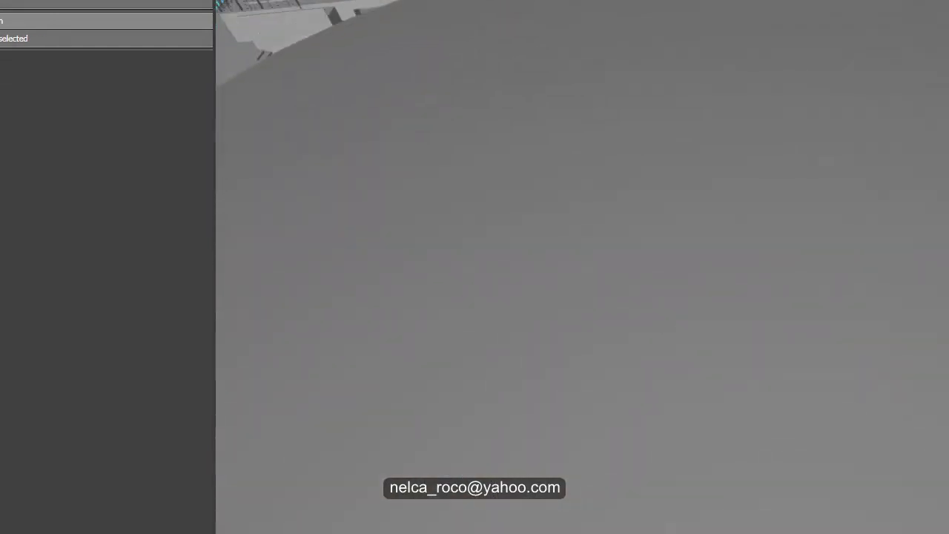
{"action": "key", "text": "c"}
{"action": "left_click_drag", "start_coordinate": [564, 249], "coordinate": [619, 296]}
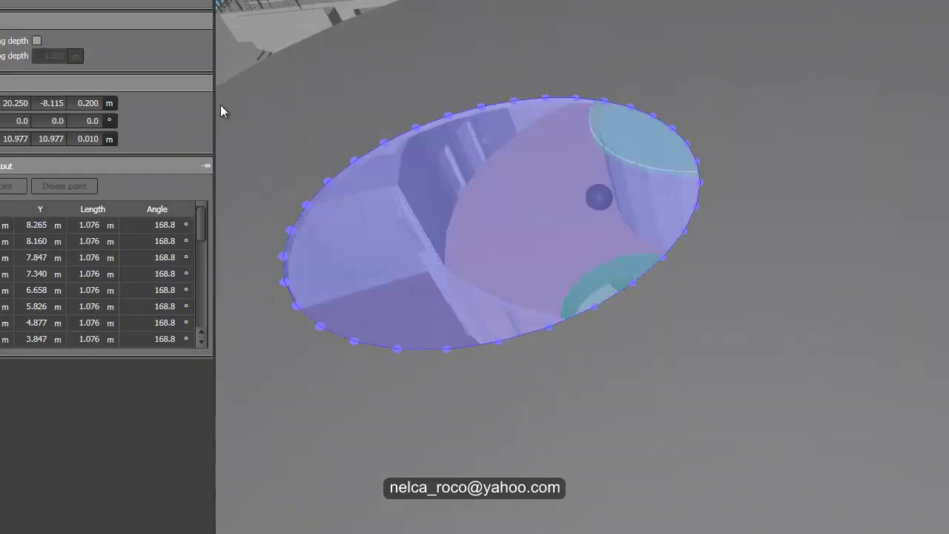
{"action": "key", "text": "Escape"}
Step: Inspect the large roof opening from above, and view it through the glazed facade and from inside the upper storey
{"action": "middle_click_drag", "start_coordinate": [400, 152], "coordinate": [547, 168]}
{"action": "left_click_drag", "start_coordinate": [546, 167], "coordinate": [548, 302]}
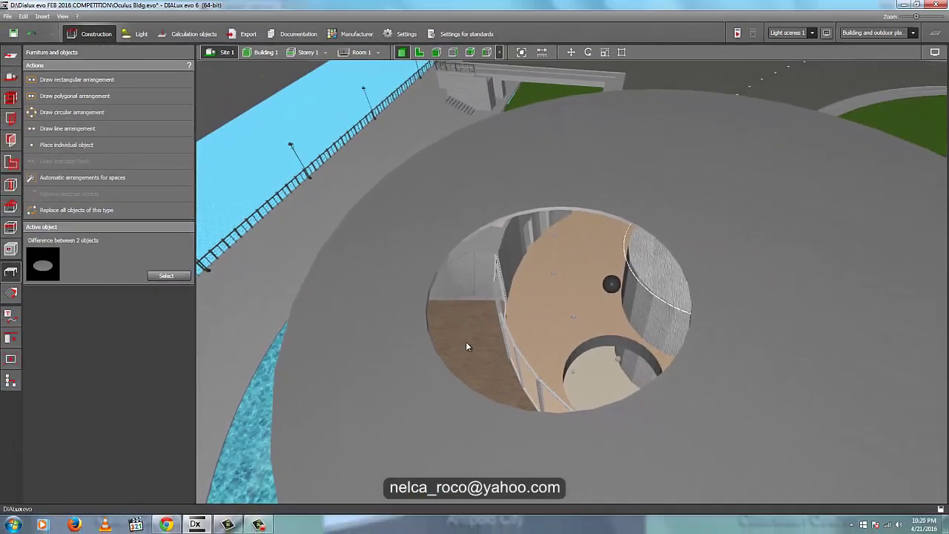
{"action": "left_click_drag", "start_coordinate": [620, 339], "coordinate": [566, 379]}
{"action": "scroll", "coordinate": [429, 367], "scroll_direction": "up", "scroll_amount": 5}
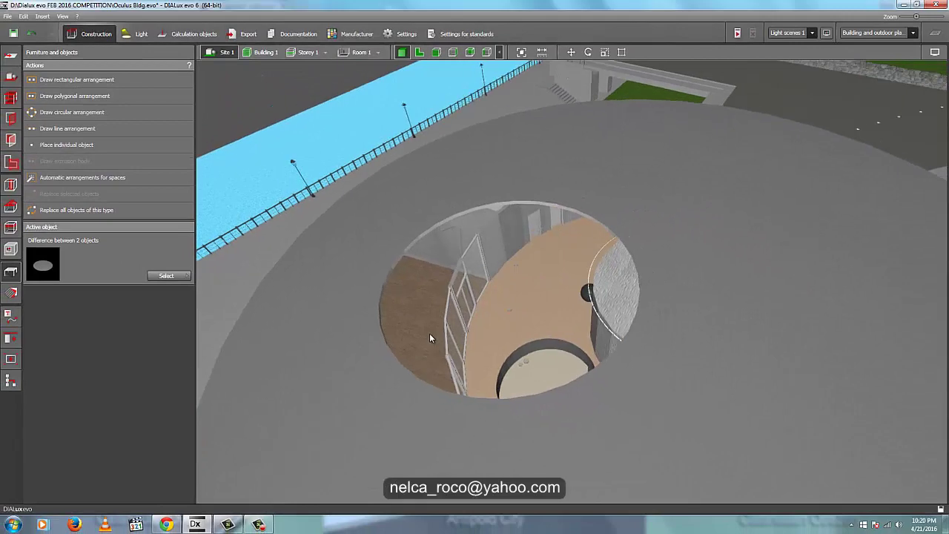
{"action": "mouse_move", "coordinate": [410, 360]}
{"action": "left_mouse_down"}
{"action": "mouse_move", "coordinate": [378, 336]}
{"action": "mouse_move", "coordinate": [427, 366]}
{"action": "left_mouse_up"}
{"action": "scroll", "coordinate": [426, 365], "scroll_direction": "down", "scroll_amount": 10}
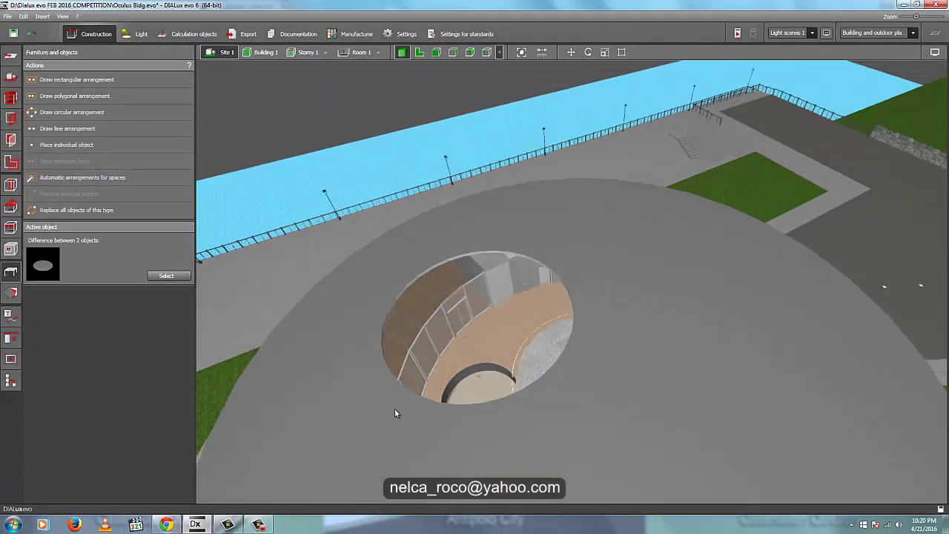
{"action": "scroll", "coordinate": [535, 246], "scroll_direction": "up", "scroll_amount": 8}
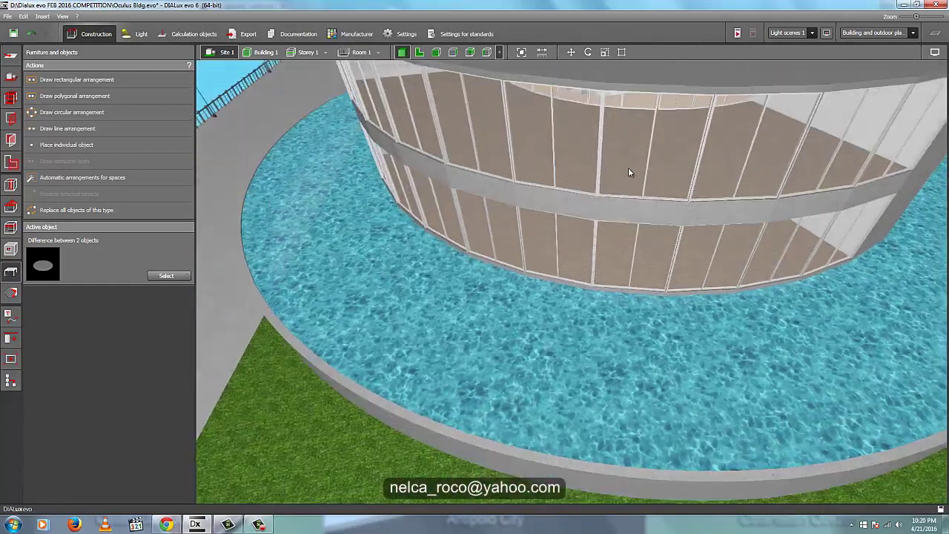
{"action": "left_click_drag", "start_coordinate": [628, 167], "coordinate": [563, 335]}
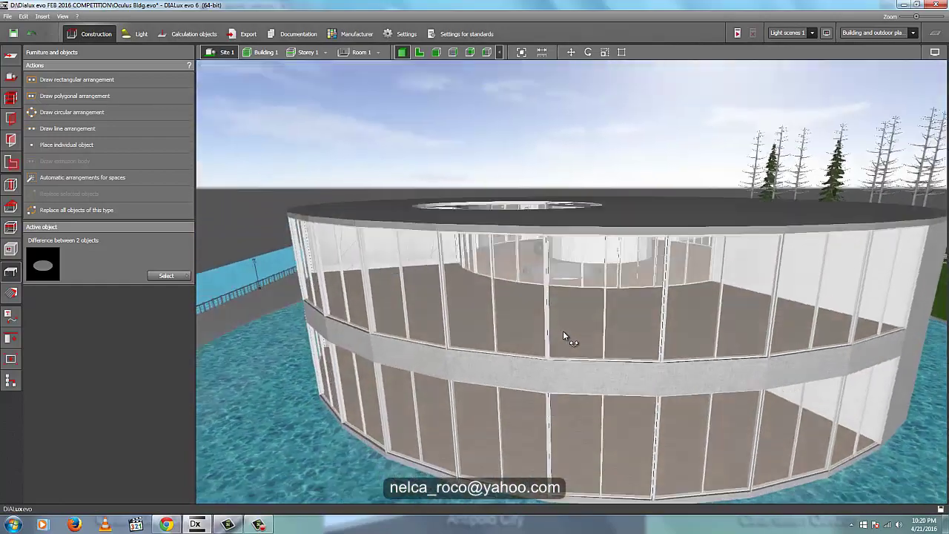
{"action": "scroll", "coordinate": [546, 240], "scroll_direction": "up", "scroll_amount": 8}
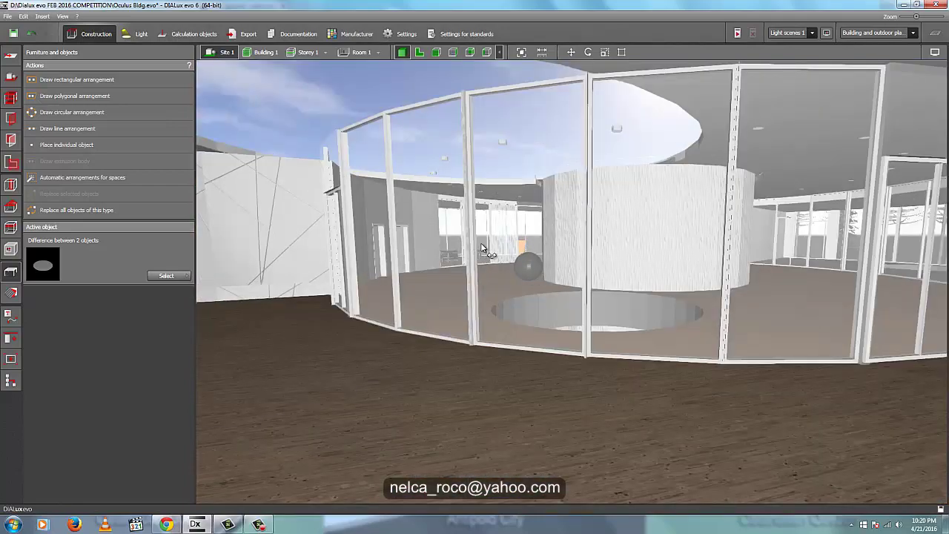
{"action": "middle_click_drag", "start_coordinate": [482, 245], "coordinate": [491, 222]}
{"action": "left_click_drag", "start_coordinate": [492, 221], "coordinate": [630, 374]}
Step: Draw a second, smaller circular cutout with 32 segments in the roof, over the blue-grey-floored outer room
{"action": "left_click", "coordinate": [10, 249]}
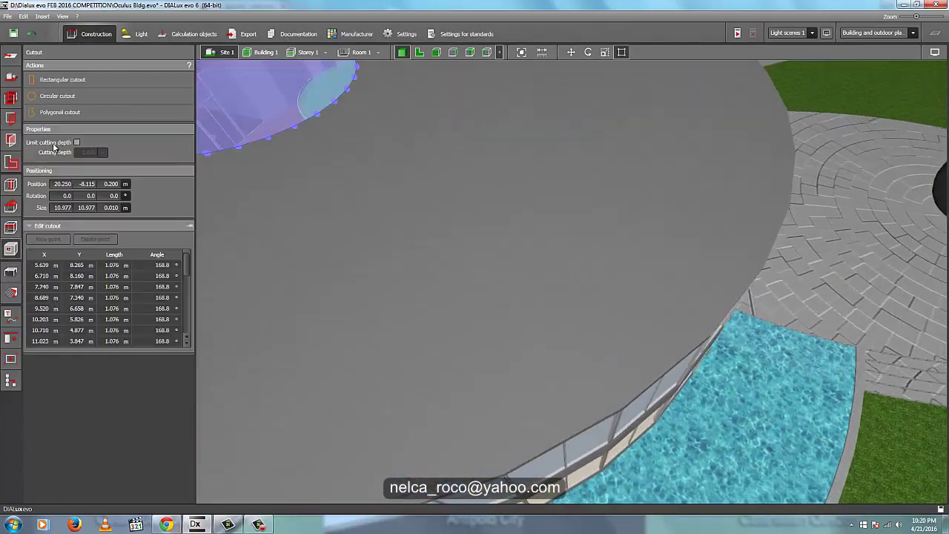
{"action": "left_click", "coordinate": [51, 96]}
{"action": "left_click", "coordinate": [439, 221]}
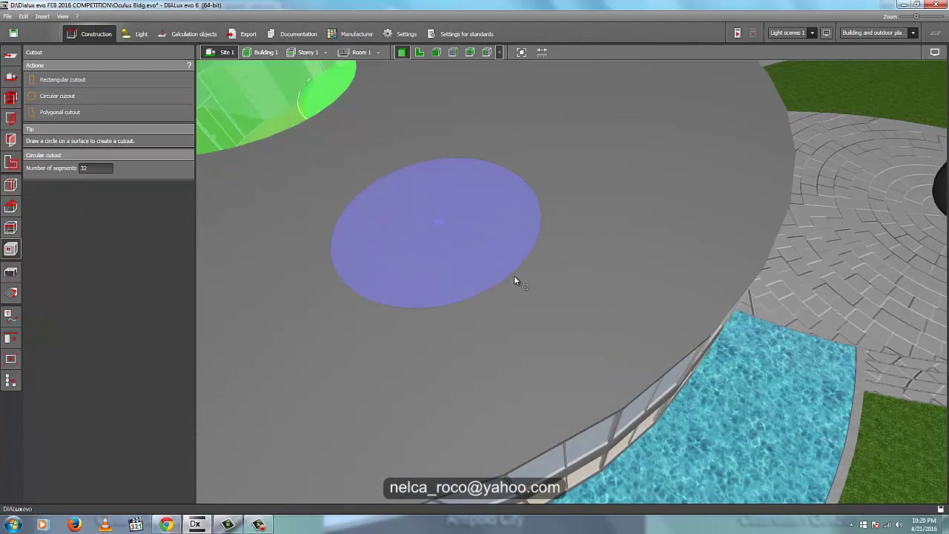
{"action": "left_click", "coordinate": [509, 275]}
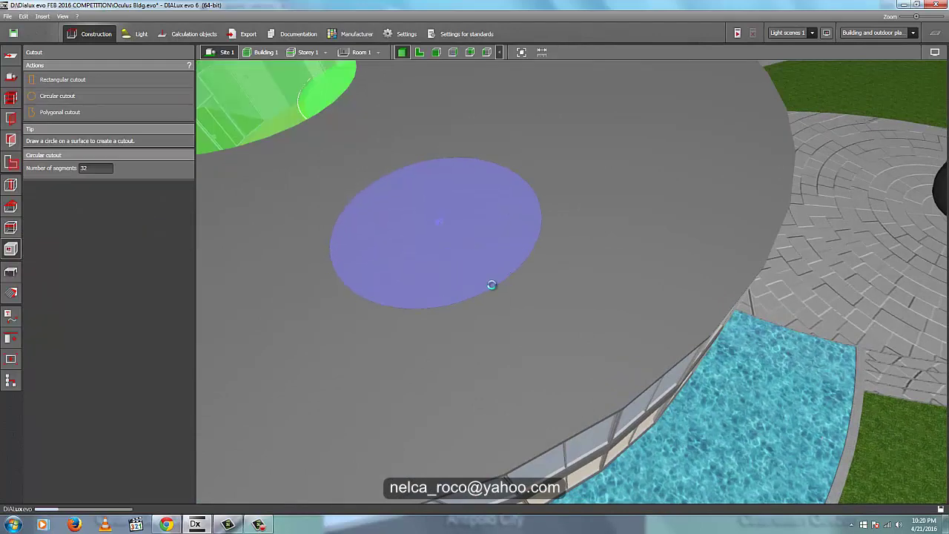
{"action": "left_click", "coordinate": [12, 273]}
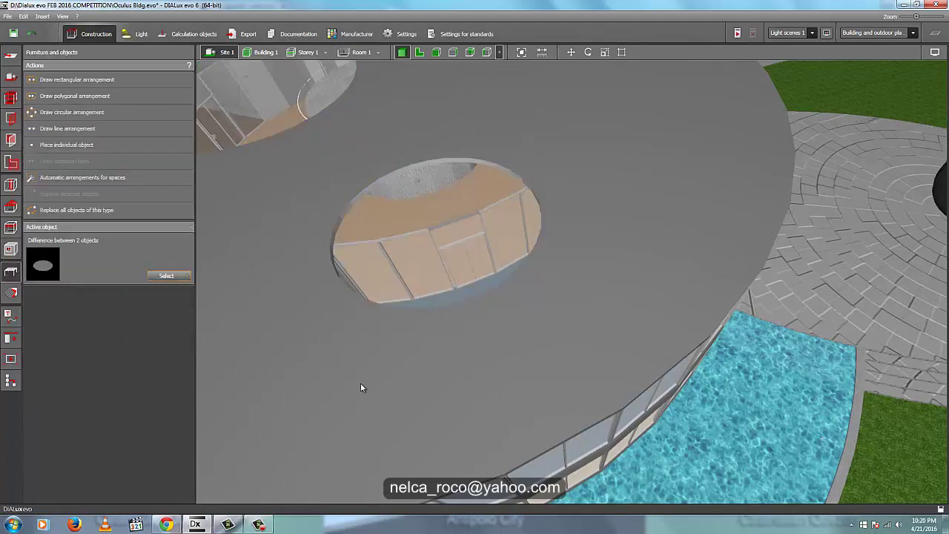
Step: Inspect the second roof opening from above, and examine the suspended ceiling beneath it inside the upper storey's outer room
{"action": "right_click_drag", "start_coordinate": [361, 387], "coordinate": [569, 361]}
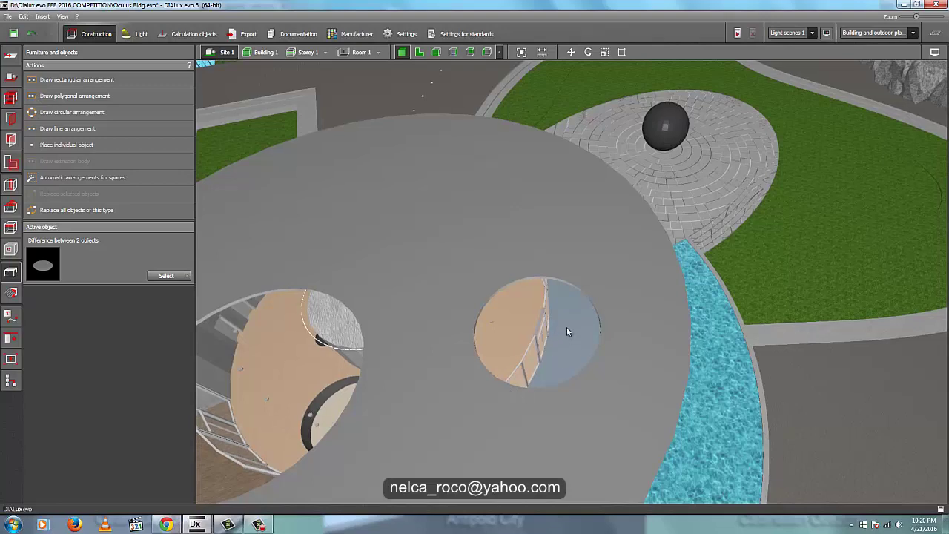
{"action": "right_click_drag", "start_coordinate": [444, 369], "coordinate": [563, 262]}
{"action": "scroll", "coordinate": [482, 356], "scroll_direction": "up", "scroll_amount": 3}
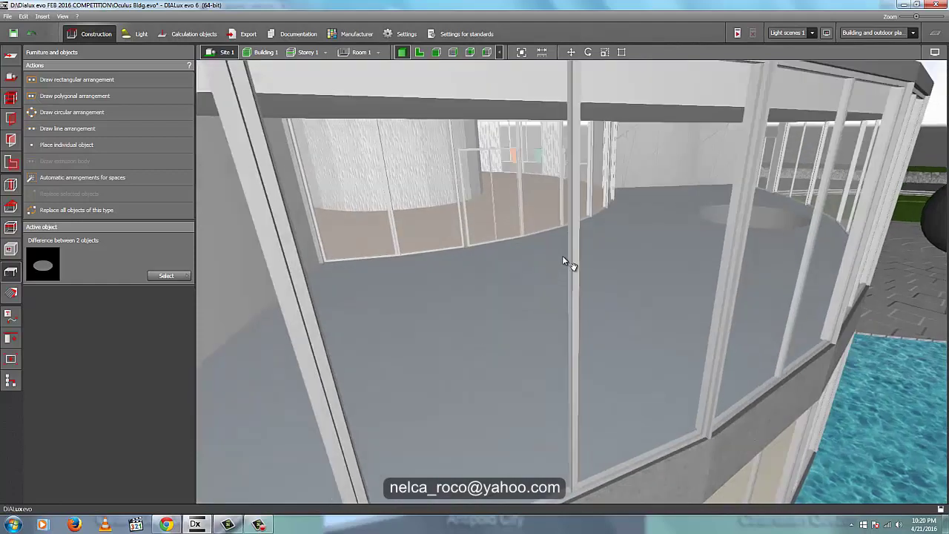
{"action": "middle_click_drag", "start_coordinate": [564, 262], "coordinate": [537, 345]}
{"action": "right_click_drag", "start_coordinate": [537, 341], "coordinate": [543, 327]}
{"action": "scroll", "coordinate": [528, 306], "scroll_direction": "up", "scroll_amount": 3}
{"action": "middle_click_drag", "start_coordinate": [528, 307], "coordinate": [558, 309]}
{"action": "right_click_drag", "start_coordinate": [495, 285], "coordinate": [397, 184]}
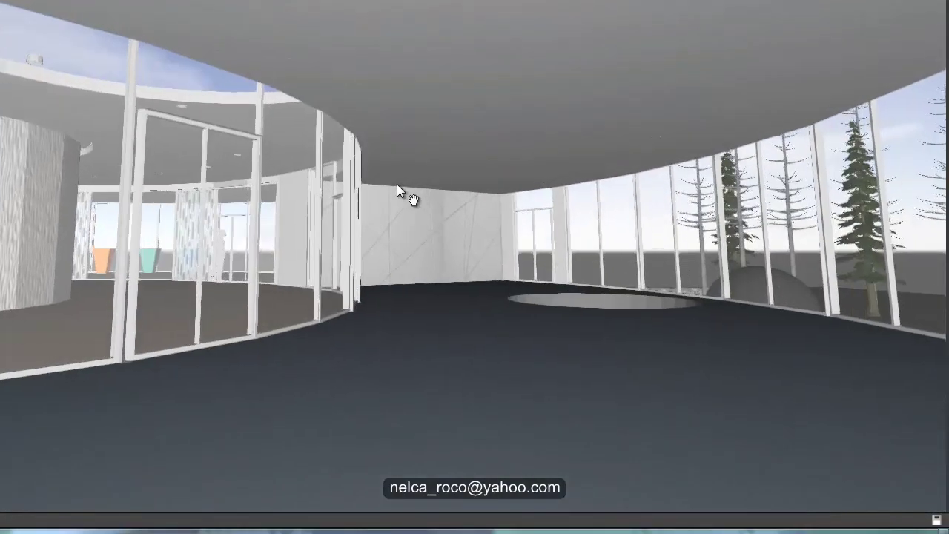
{"action": "middle_click_drag", "start_coordinate": [397, 183], "coordinate": [391, 178]}
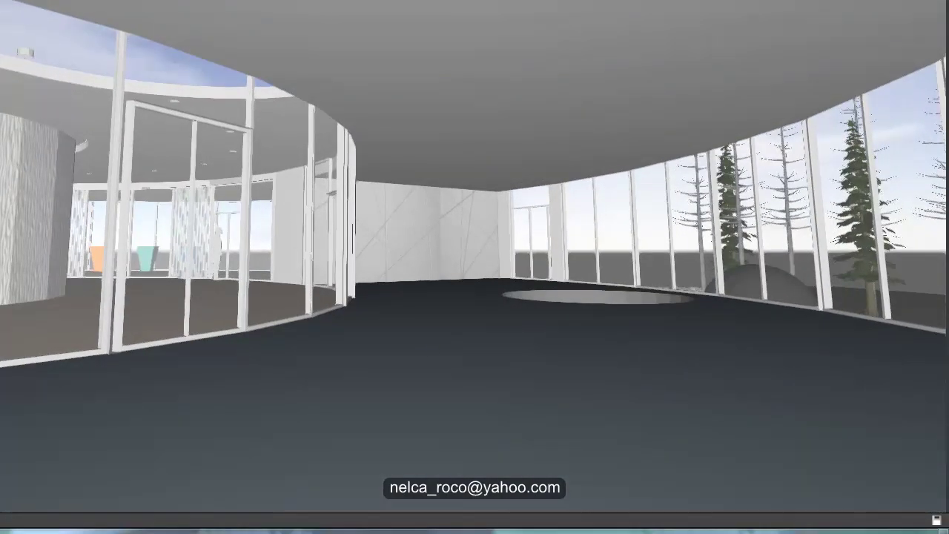
Step: Delete the suspended ceiling beneath the second roof opening, decline saving the project, and undo the deletion
{"action": "left_click", "coordinate": [508, 78]}
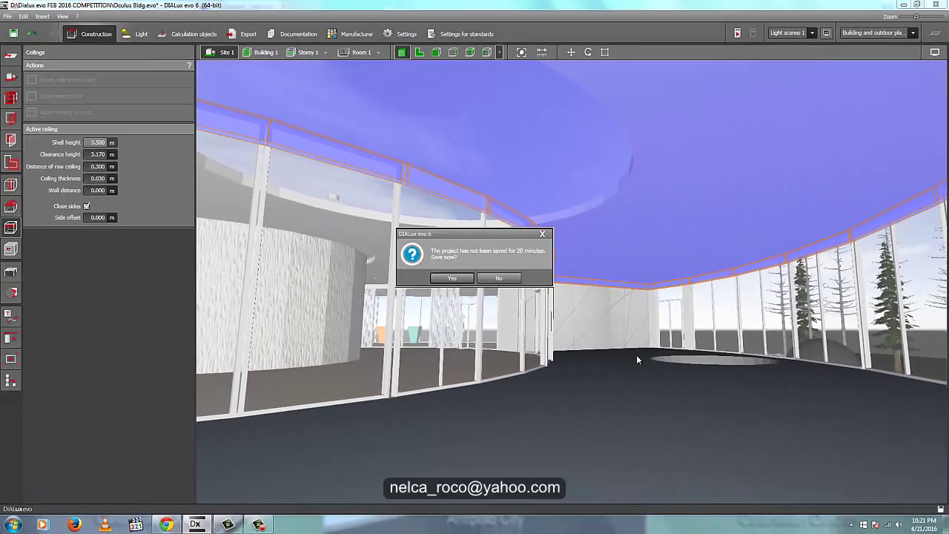
{"action": "left_click", "coordinate": [508, 278]}
{"action": "left_click", "coordinate": [625, 266]}
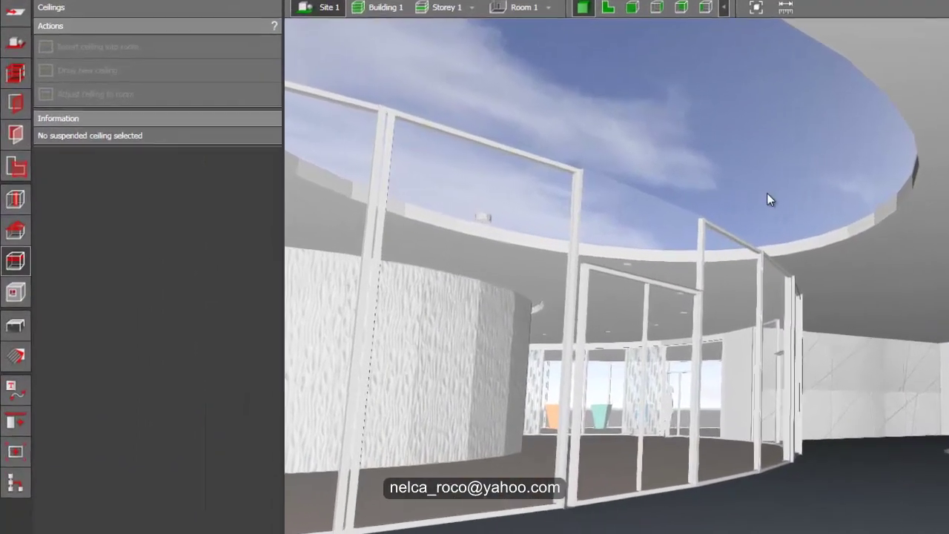
{"action": "right_click_drag", "start_coordinate": [529, 180], "coordinate": [544, 178]}
{"action": "left_click_drag", "start_coordinate": [815, 191], "coordinate": [783, 208]}
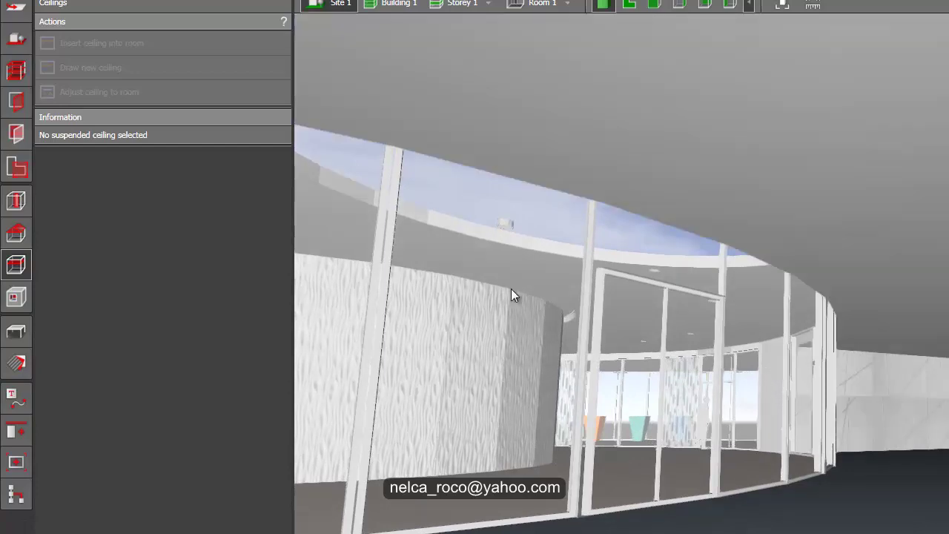
Step: Draw a 32-segment circular cutout in the upper outer room's suspended ceiling beneath the second roof opening
{"action": "left_click", "coordinate": [17, 298]}
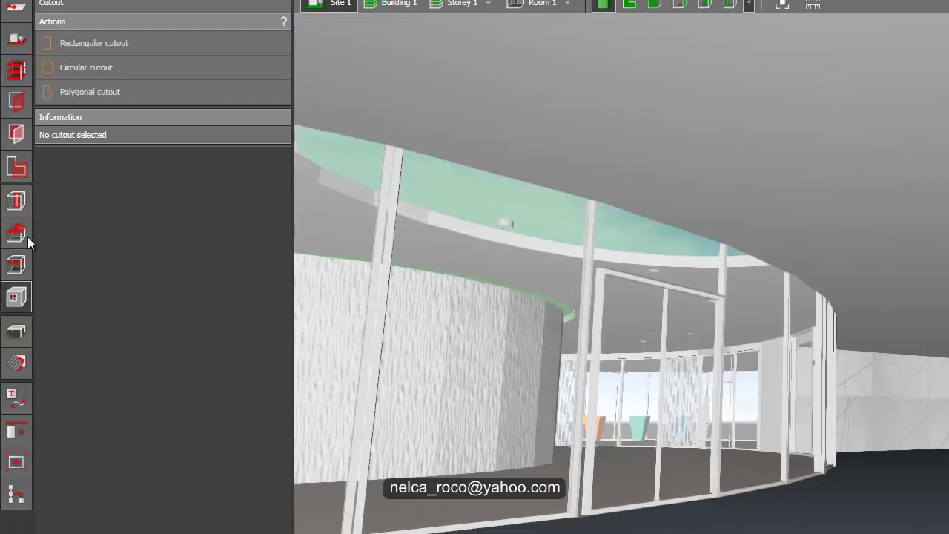
{"action": "left_click", "coordinate": [63, 68]}
{"action": "left_click", "coordinate": [860, 157]}
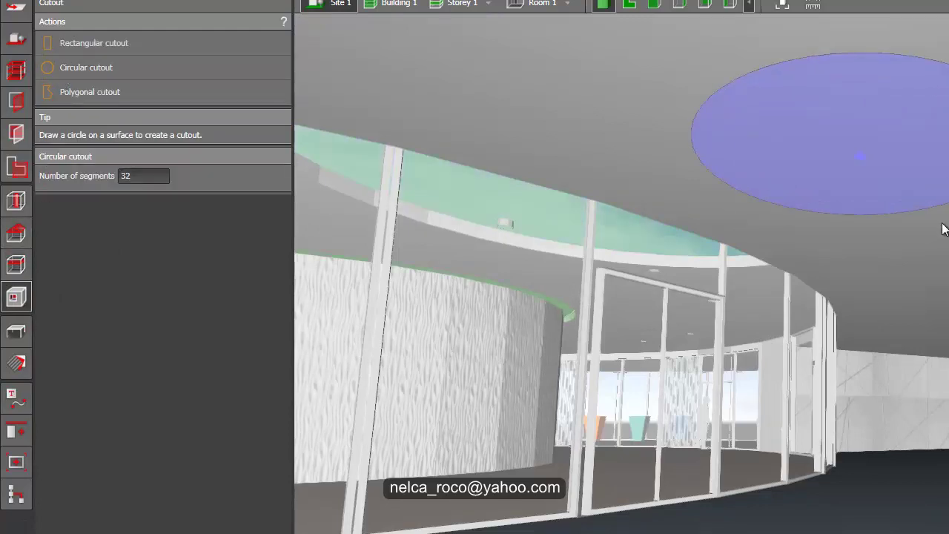
{"action": "left_click", "coordinate": [934, 229]}
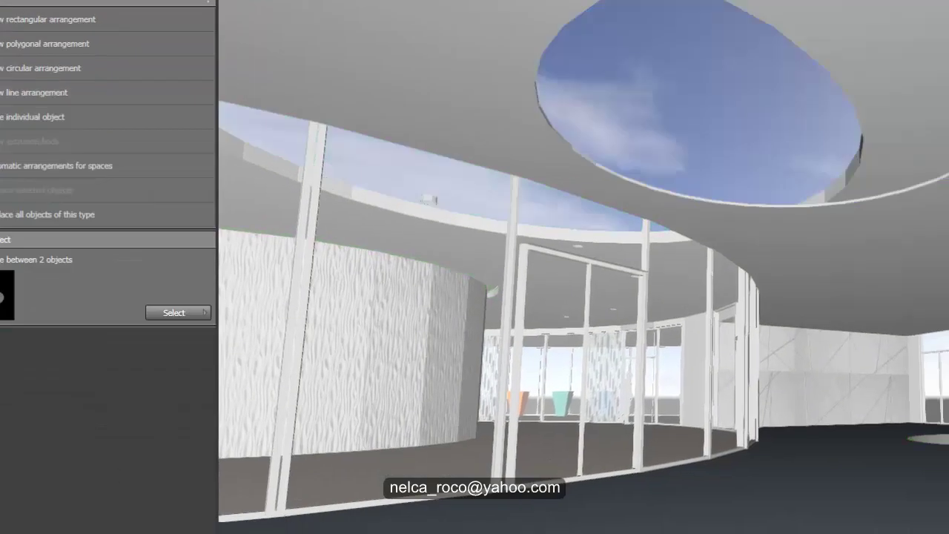
{"action": "left_click_drag", "start_coordinate": [395, 384], "coordinate": [423, 401]}
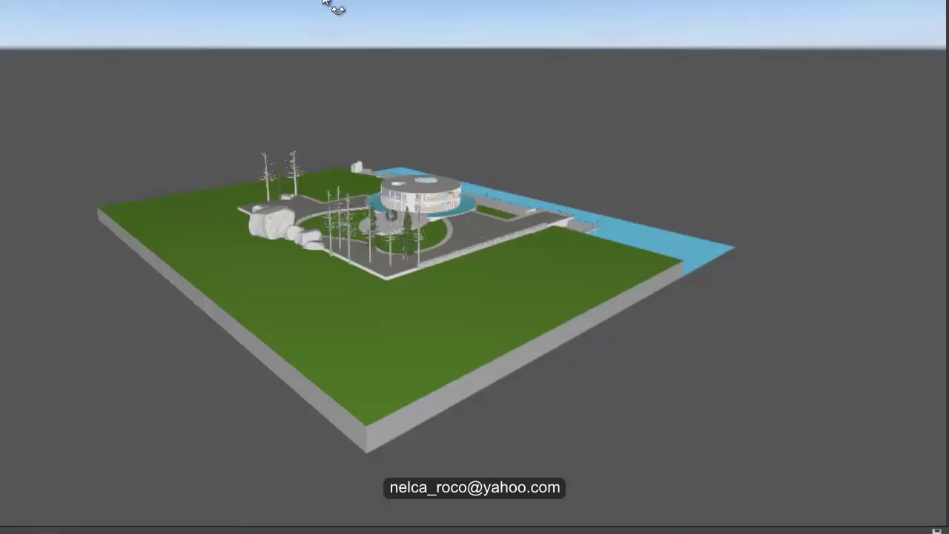
{"action": "left_click", "coordinate": [339, 6]}
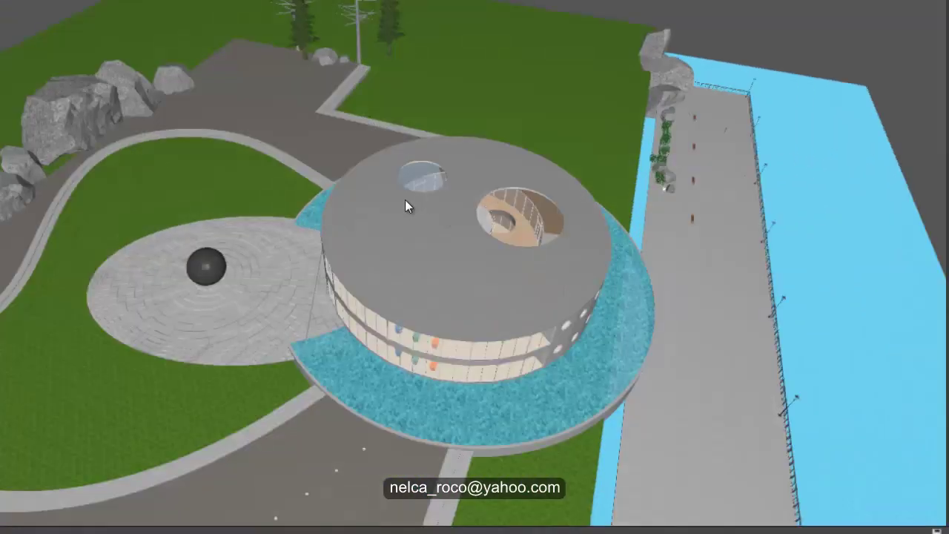